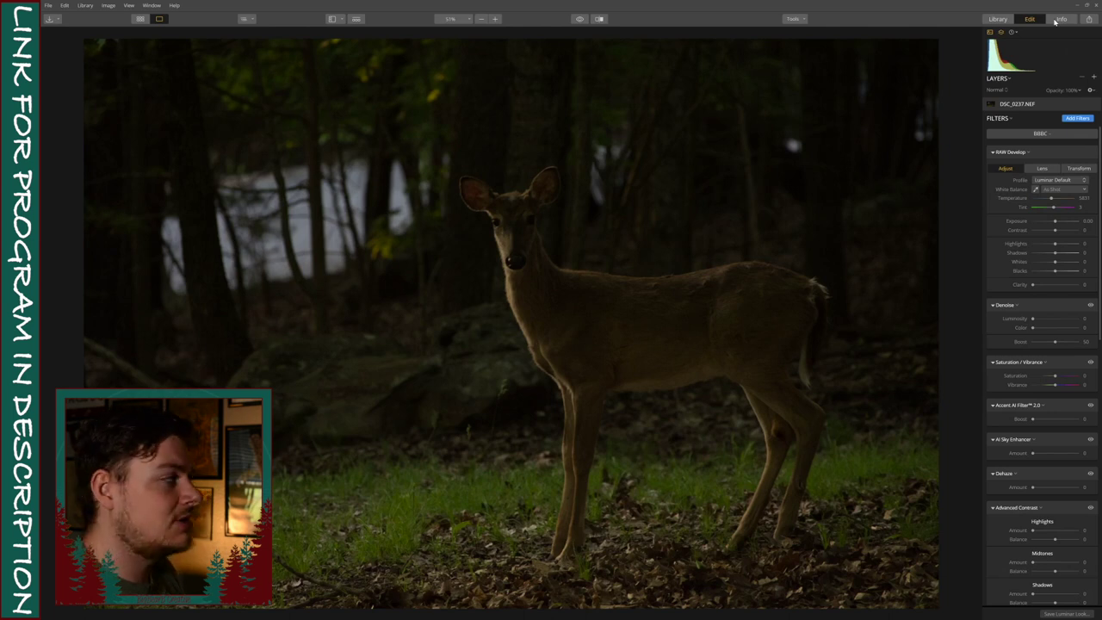
View the photo's capture information, return to editing and set the RAW Develop exposure to 0.58.
{"action": "left_click", "coordinate": [1056, 20]}
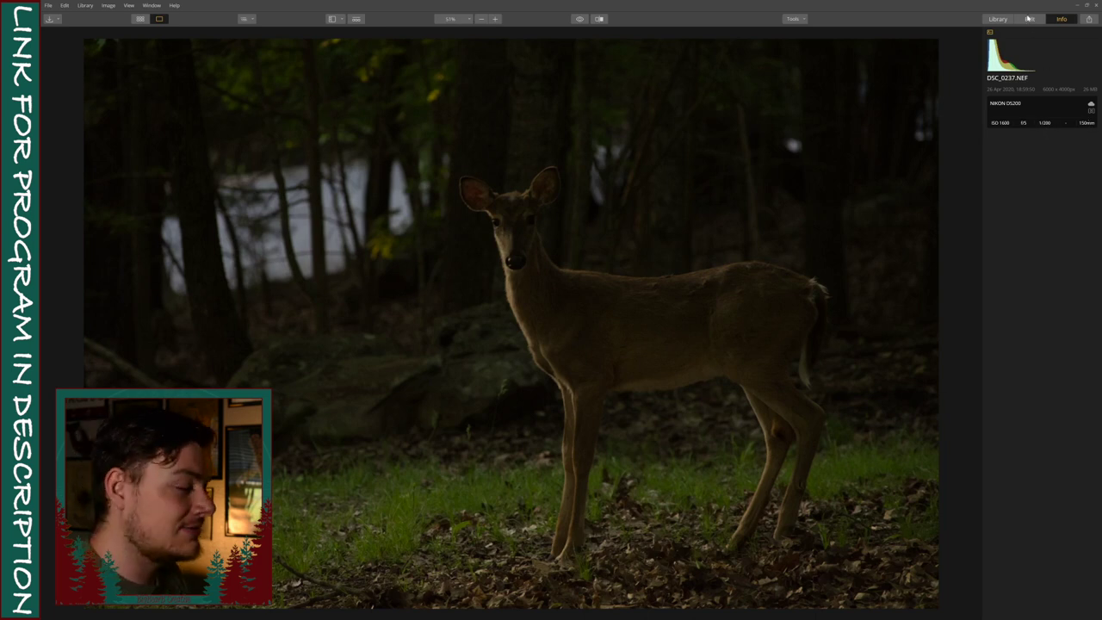
{"action": "left_click", "coordinate": [1029, 19]}
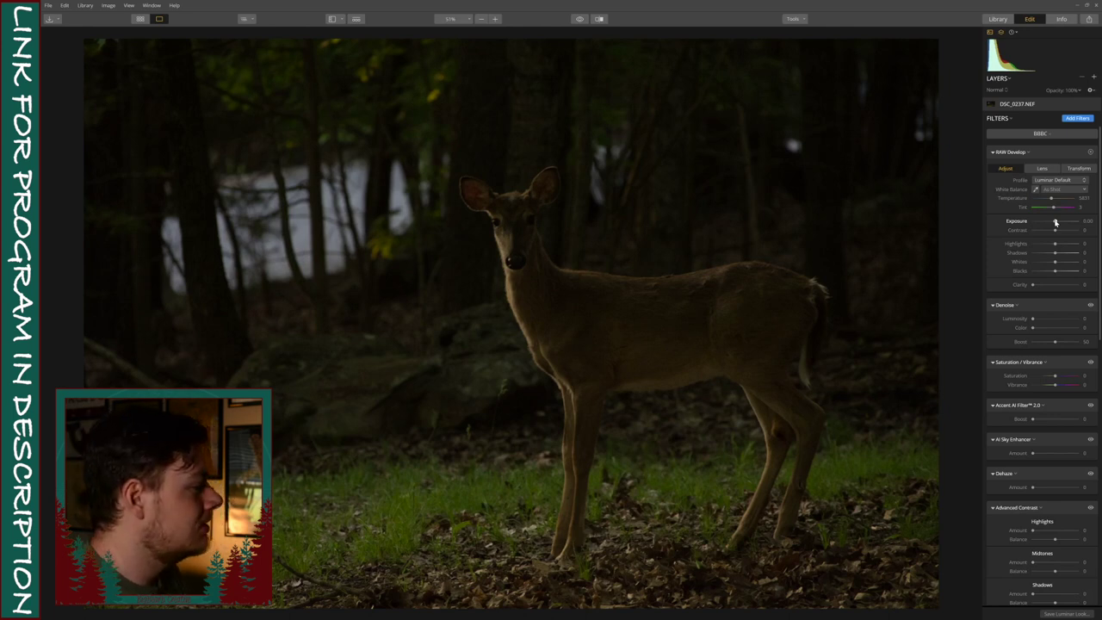
{"action": "left_click_drag", "start_coordinate": [1056, 222], "coordinate": [1059, 223]}
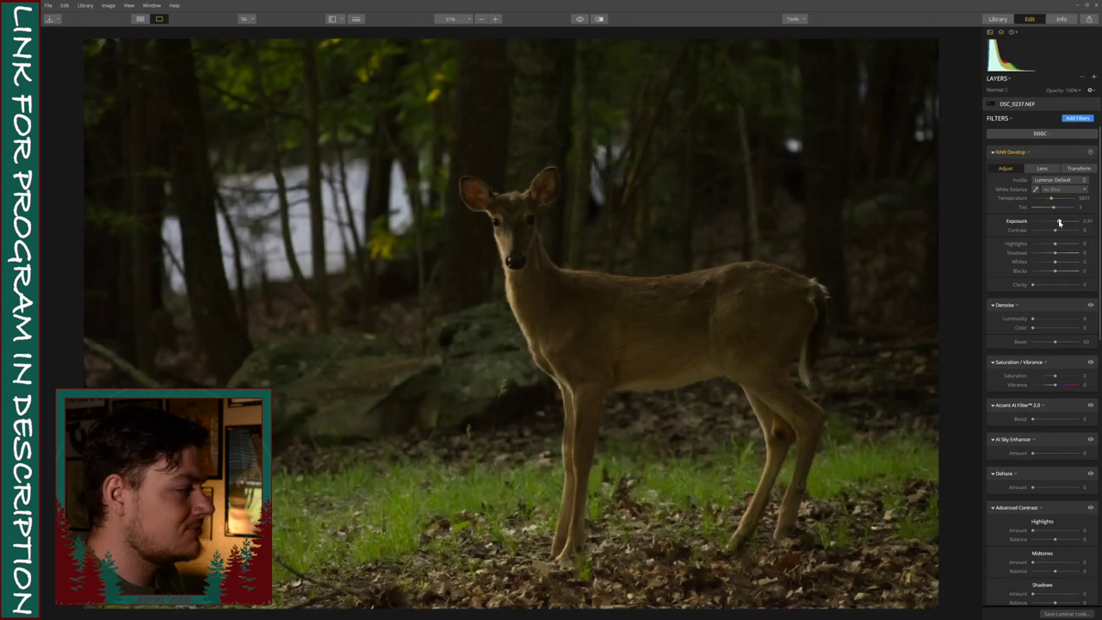
{"action": "left_click_drag", "start_coordinate": [1060, 222], "coordinate": [1058, 222]}
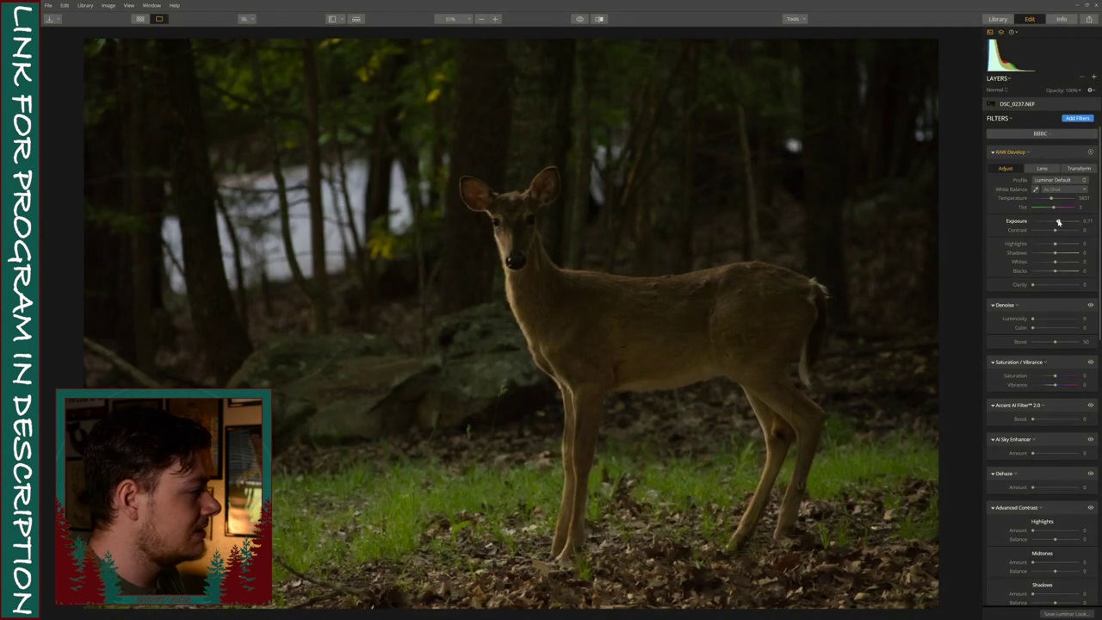
{"action": "left_click_drag", "start_coordinate": [1059, 222], "coordinate": [1059, 223]}
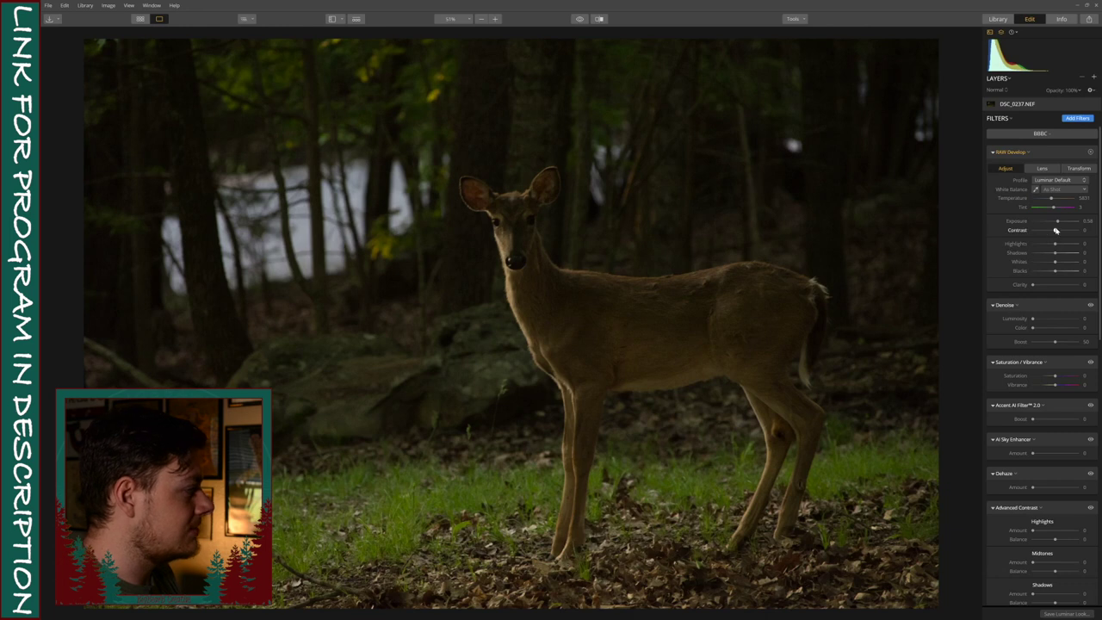
Set RAW Develop contrast to 16, highlights to -100, blacks to -25 and clarity to 17, slightly raise shadows and whites, and compare with the original.
{"action": "left_click_drag", "start_coordinate": [1058, 231], "coordinate": [1099, 248]}
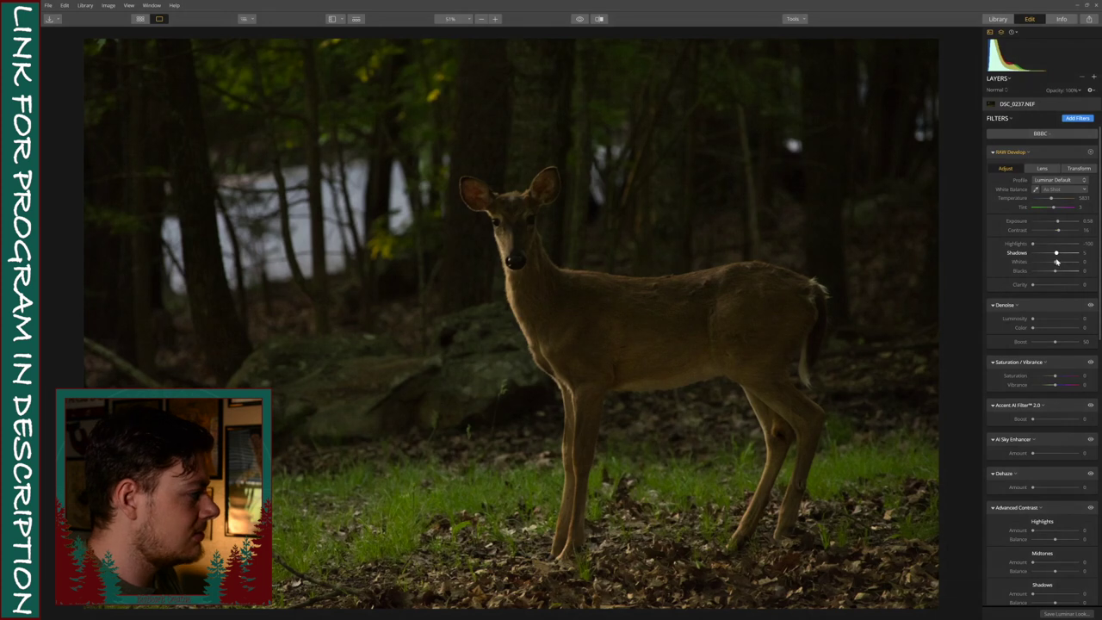
{"action": "left_click_drag", "start_coordinate": [1056, 262], "coordinate": [1059, 265]}
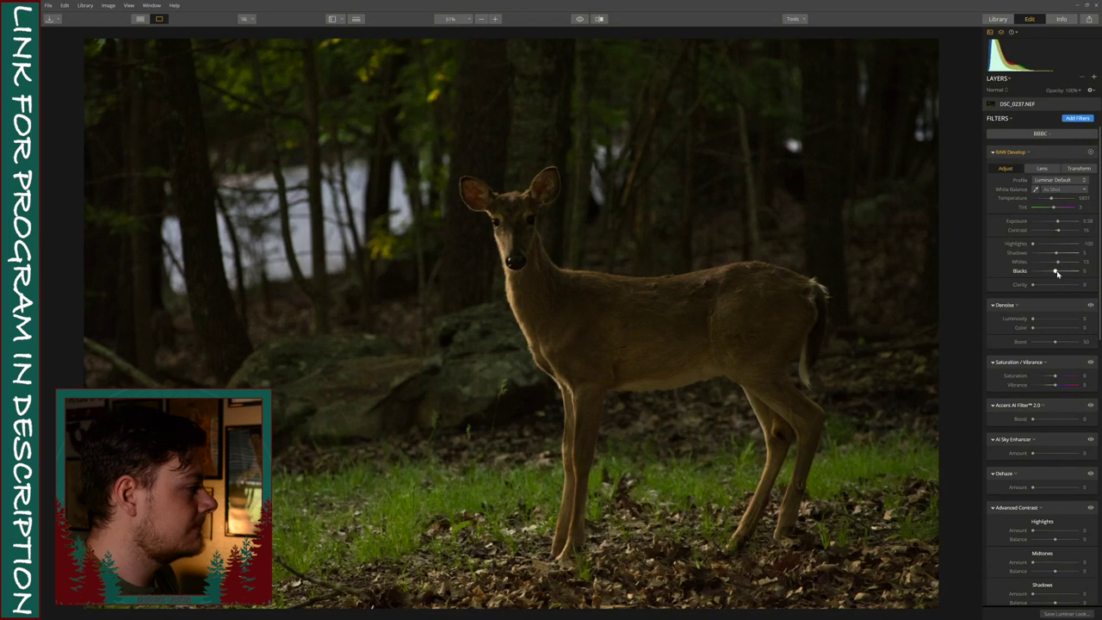
{"action": "left_click_drag", "start_coordinate": [1056, 272], "coordinate": [1042, 285]}
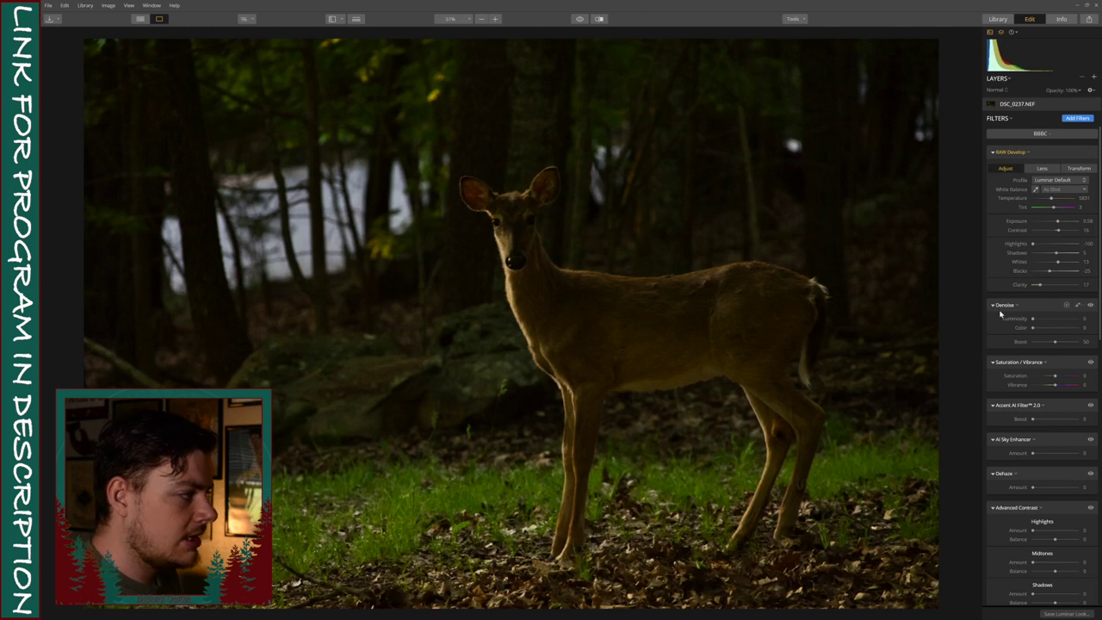
{"action": "left_click", "coordinate": [578, 20]}
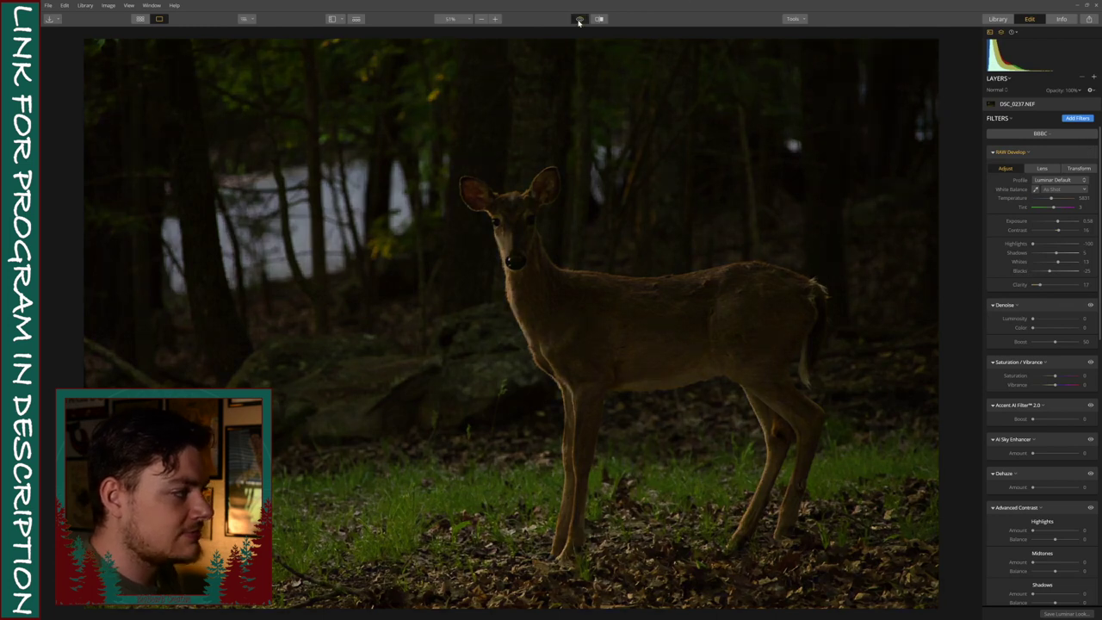
{"action": "left_click", "coordinate": [579, 20]}
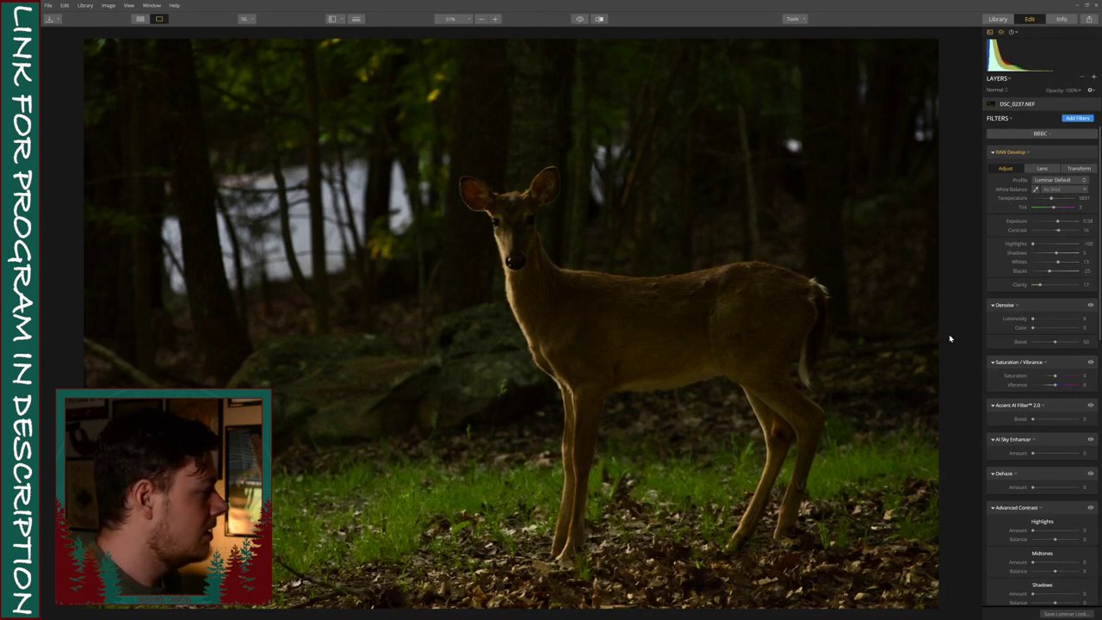
Set Denoise luminosity, color and boost to 100, and set saturation to 13 and vibrance to 9.
{"action": "left_click_drag", "start_coordinate": [1034, 319], "coordinate": [1077, 342]}
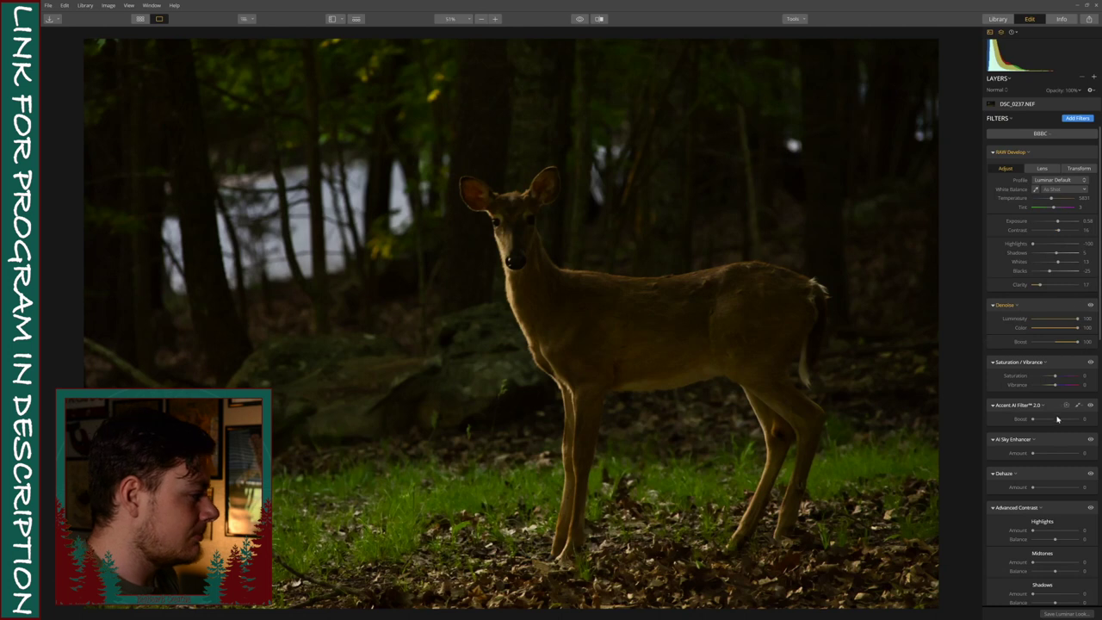
{"action": "left_click_drag", "start_coordinate": [1058, 377], "coordinate": [1059, 377]}
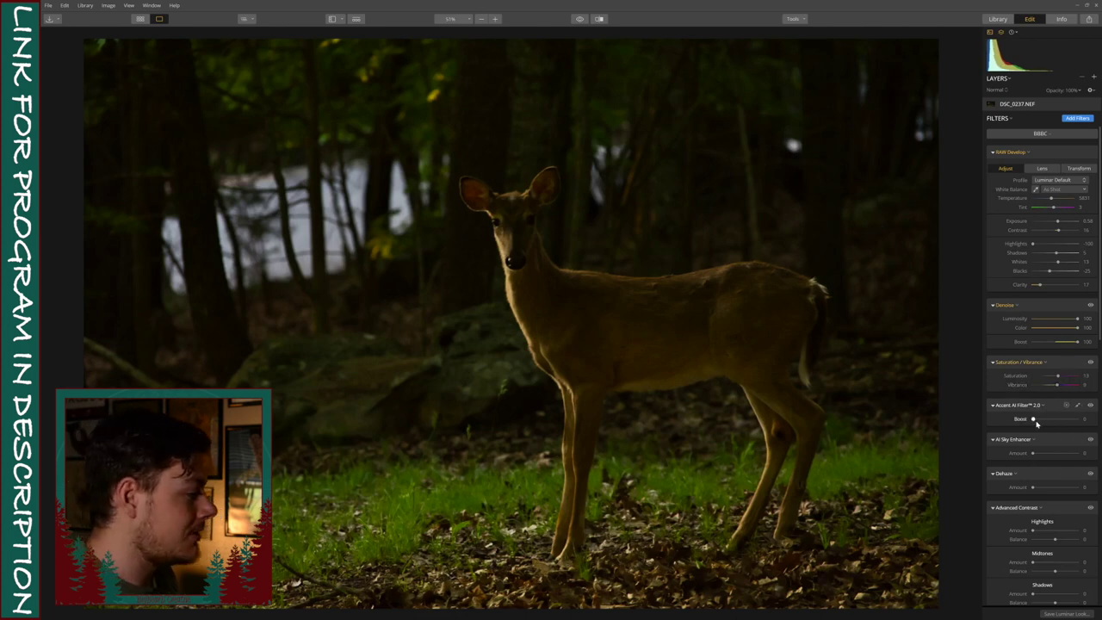
Set the Accent AI Filter boost to 3 and the AI Sky Enhancer amount to 100.
{"action": "left_click_drag", "start_coordinate": [1035, 419], "coordinate": [1042, 420]}
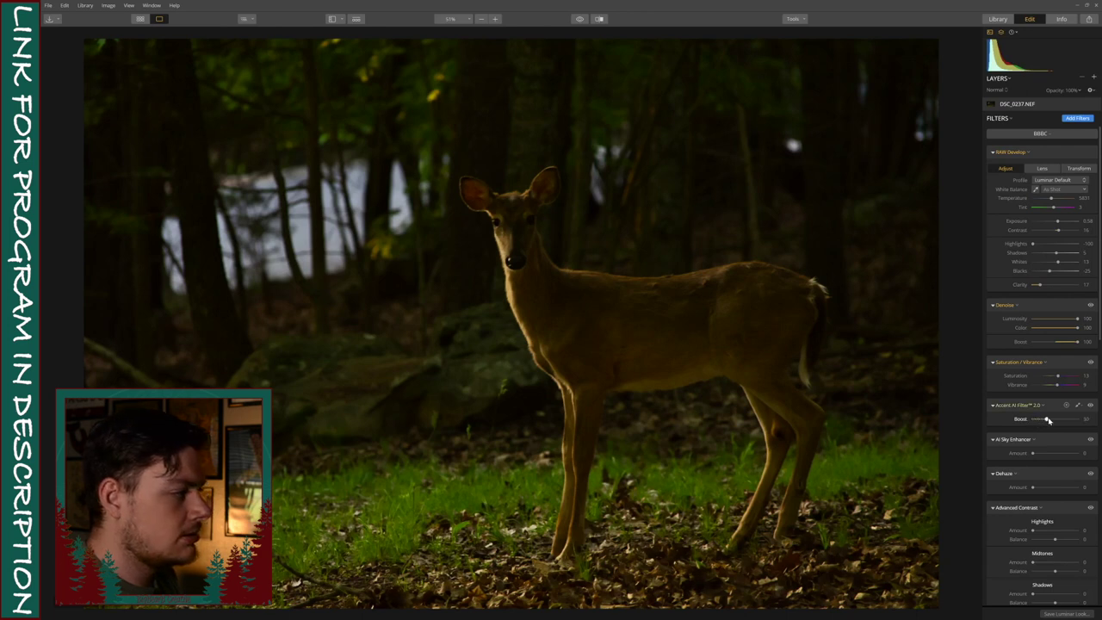
{"action": "left_click_drag", "start_coordinate": [1042, 420], "coordinate": [1037, 420]}
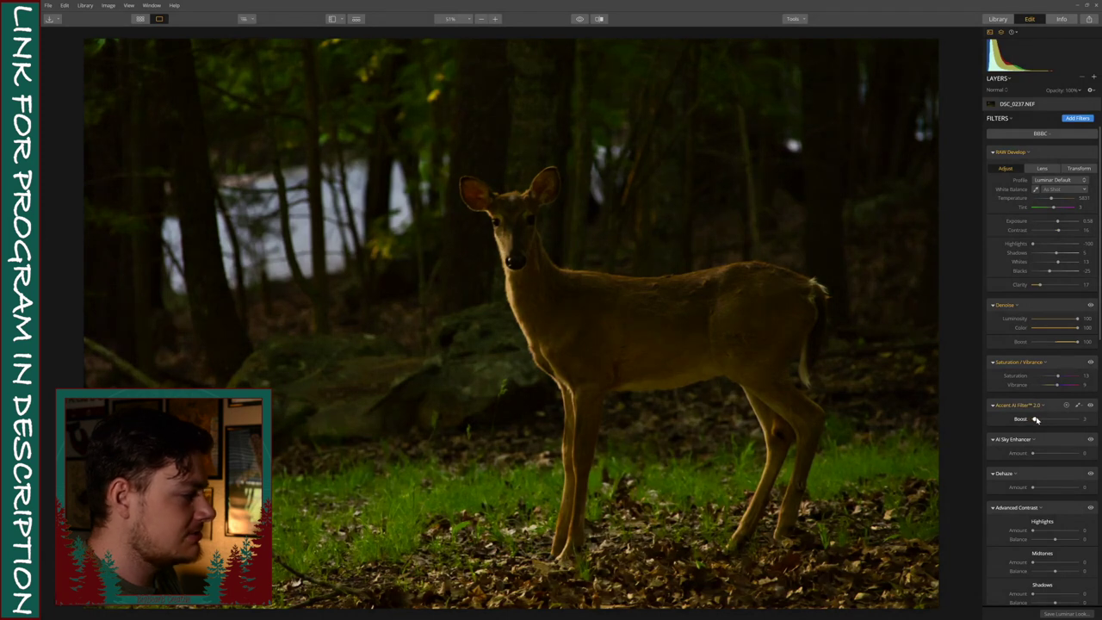
{"action": "left_click_drag", "start_coordinate": [1033, 453], "coordinate": [1092, 449]}
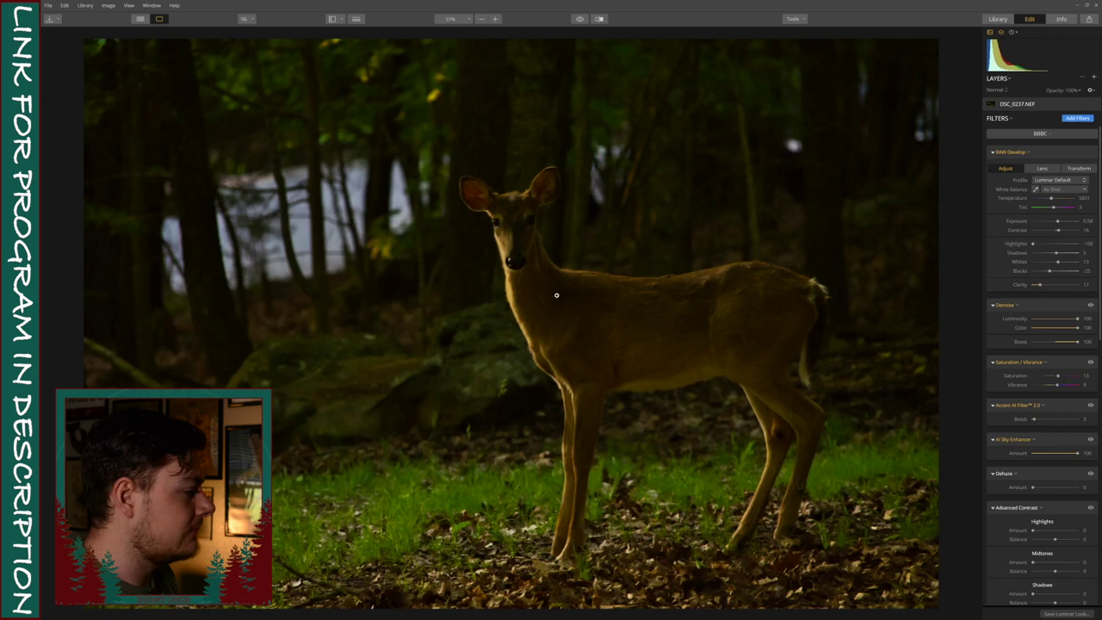
{"action": "mouse_move", "coordinate": [1077, 453]}
{"action": "left_mouse_down"}
{"action": "mouse_move", "coordinate": [1018, 454]}
{"action": "mouse_move", "coordinate": [1077, 453]}
{"action": "left_mouse_up"}
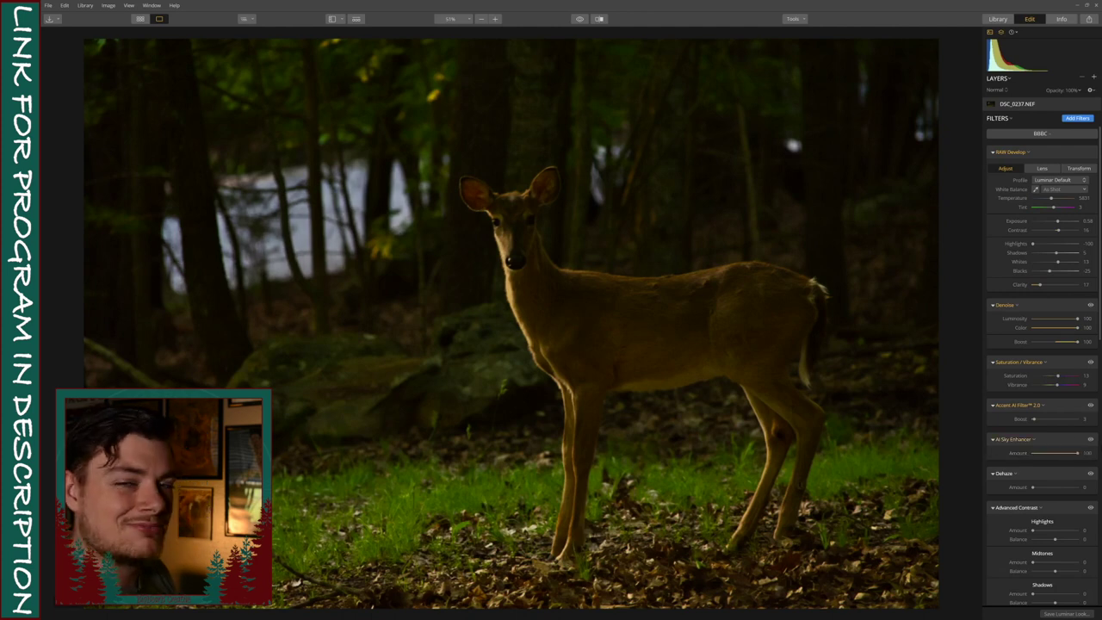
Set the Dehaze amount to 41 and the Advanced Contrast highlights to amount 46 and balance -70.
{"action": "mouse_move", "coordinate": [1034, 487]}
{"action": "left_mouse_down"}
{"action": "mouse_move", "coordinate": [1068, 487]}
{"action": "mouse_move", "coordinate": [1028, 491]}
{"action": "mouse_move", "coordinate": [1051, 491]}
{"action": "left_mouse_up"}
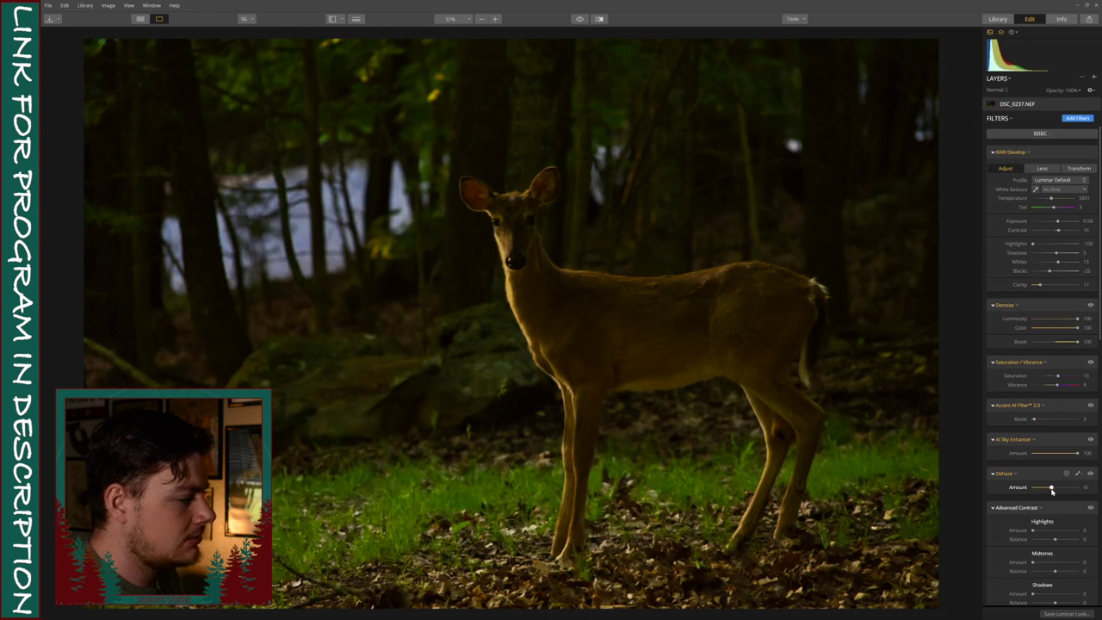
{"action": "scroll", "coordinate": [1028, 465], "scroll_direction": "down", "scroll_amount": 3}
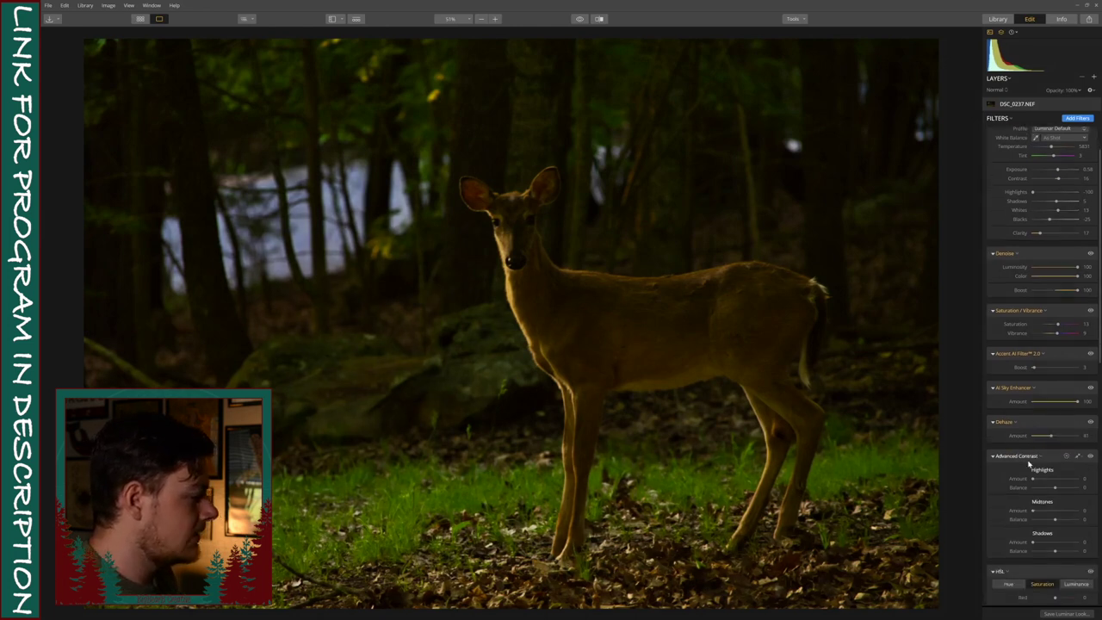
{"action": "scroll", "coordinate": [1028, 465], "scroll_direction": "down", "scroll_amount": 2}
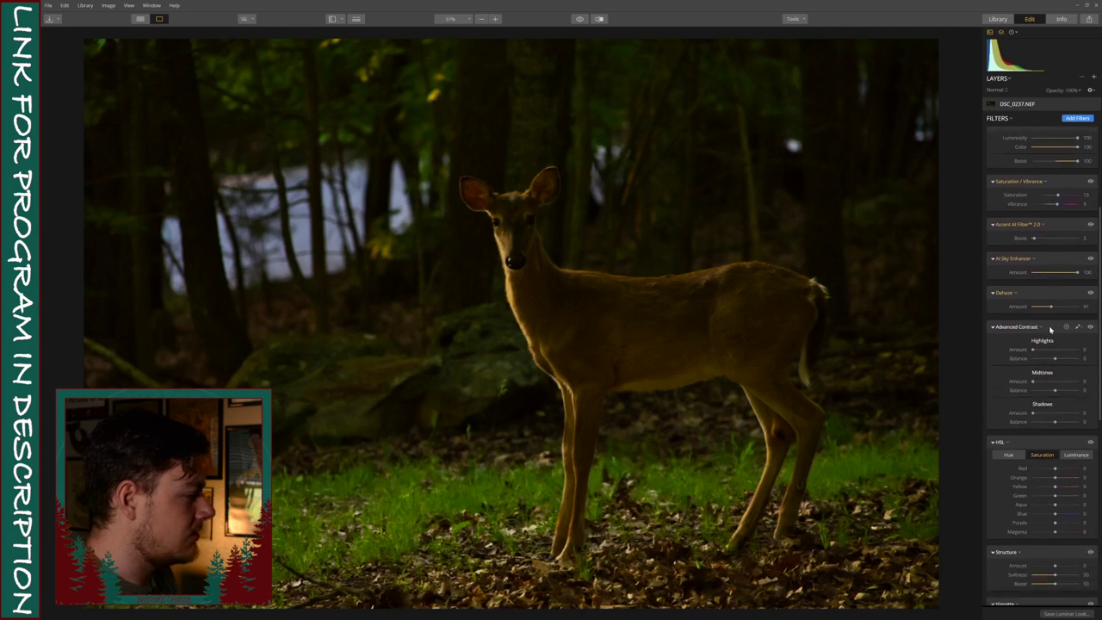
{"action": "left_click", "coordinate": [1054, 350]}
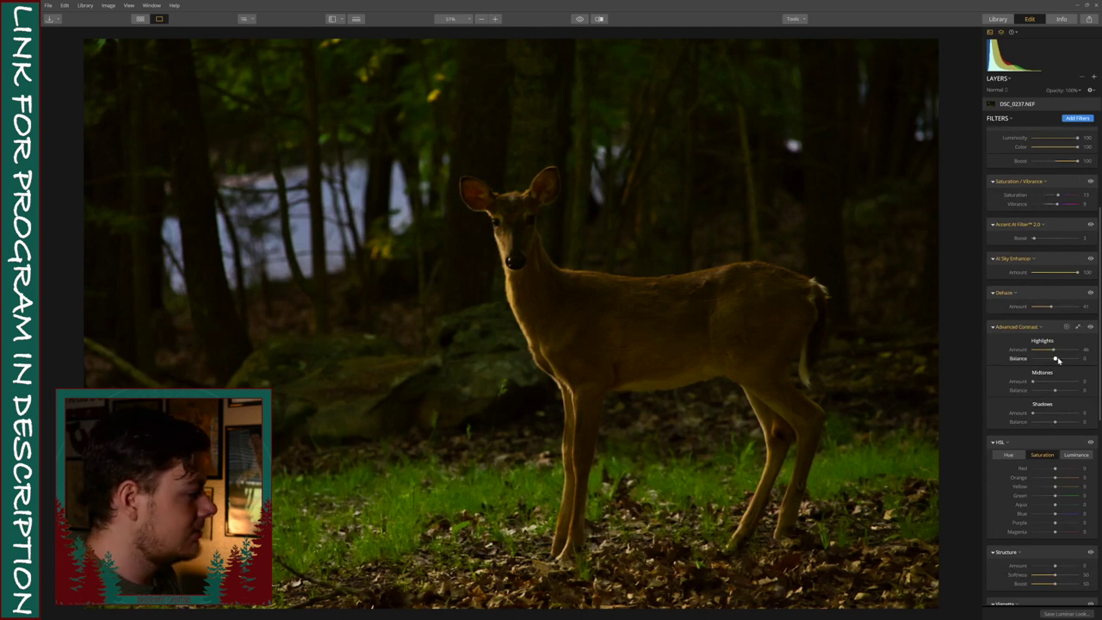
{"action": "left_click_drag", "start_coordinate": [1059, 360], "coordinate": [1015, 361]}
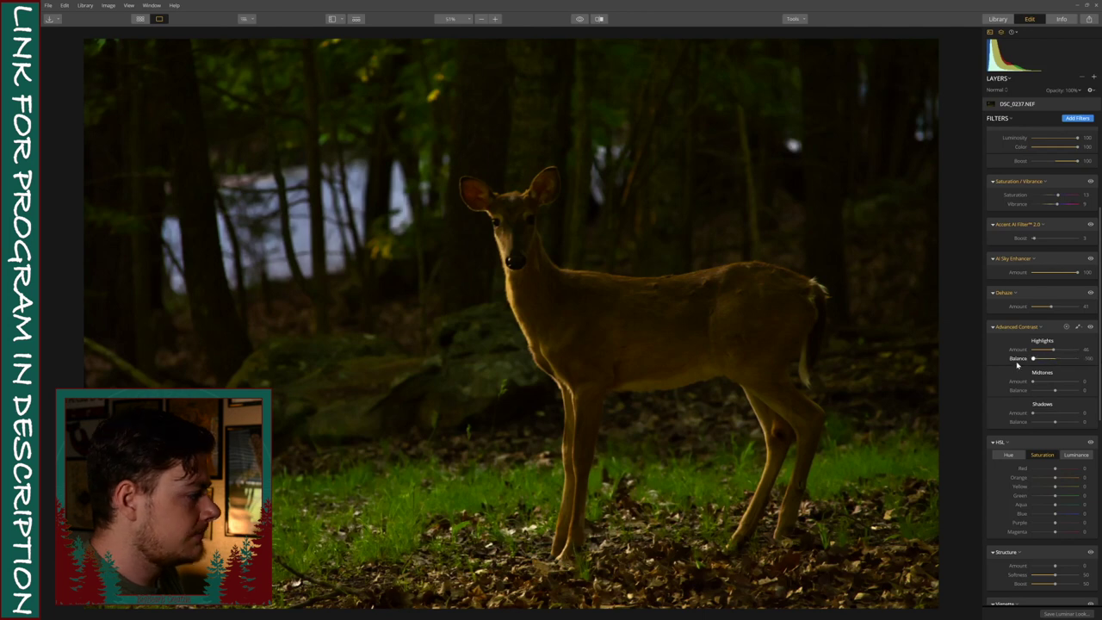
{"action": "left_click_drag", "start_coordinate": [1032, 359], "coordinate": [1040, 359]}
Set the Advanced Contrast midtones to amount 26 and balance -44.
{"action": "left_click", "coordinate": [1056, 381]}
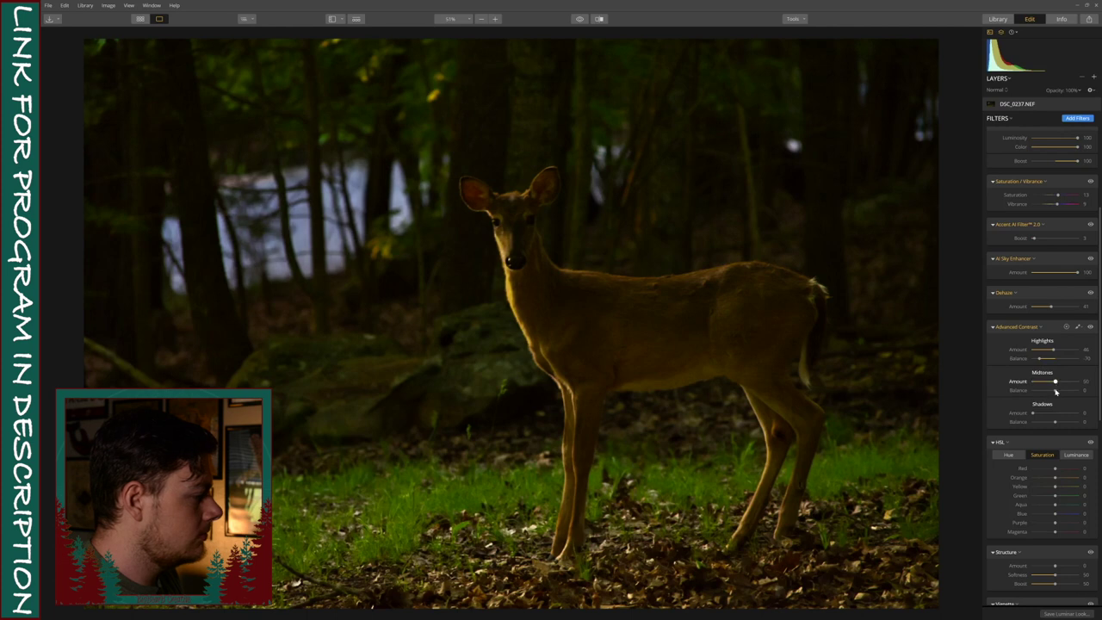
{"action": "left_click_drag", "start_coordinate": [1056, 391], "coordinate": [1045, 392]}
{"action": "mouse_move", "coordinate": [1046, 392]}
{"action": "left_mouse_down"}
{"action": "mouse_move", "coordinate": [1076, 392]}
{"action": "mouse_move", "coordinate": [1048, 392]}
{"action": "left_mouse_up"}
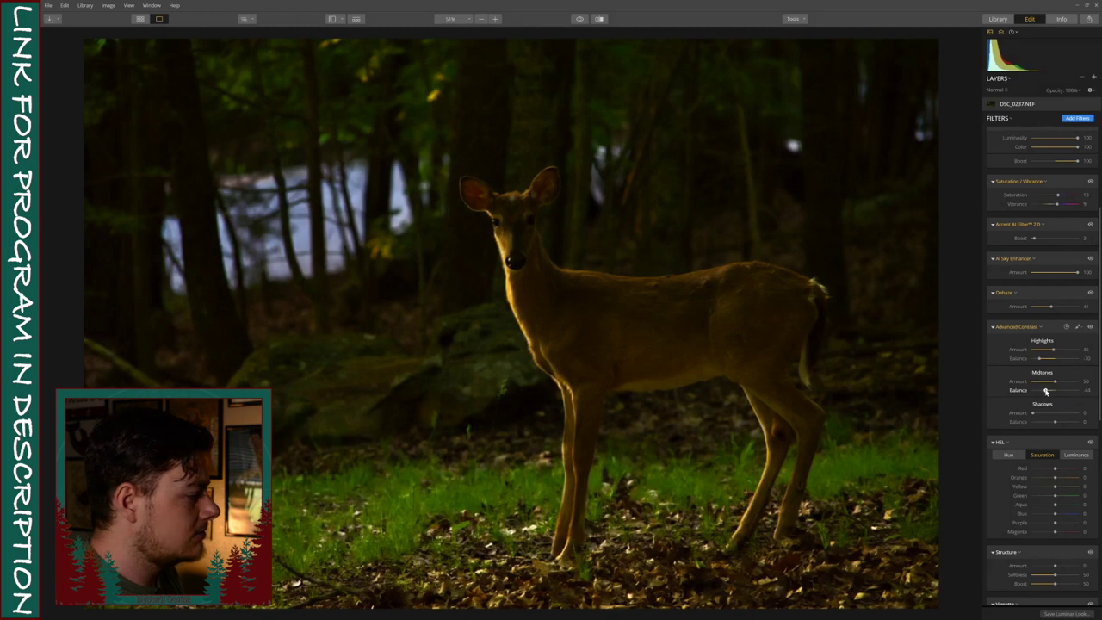
{"action": "left_click", "coordinate": [1046, 382]}
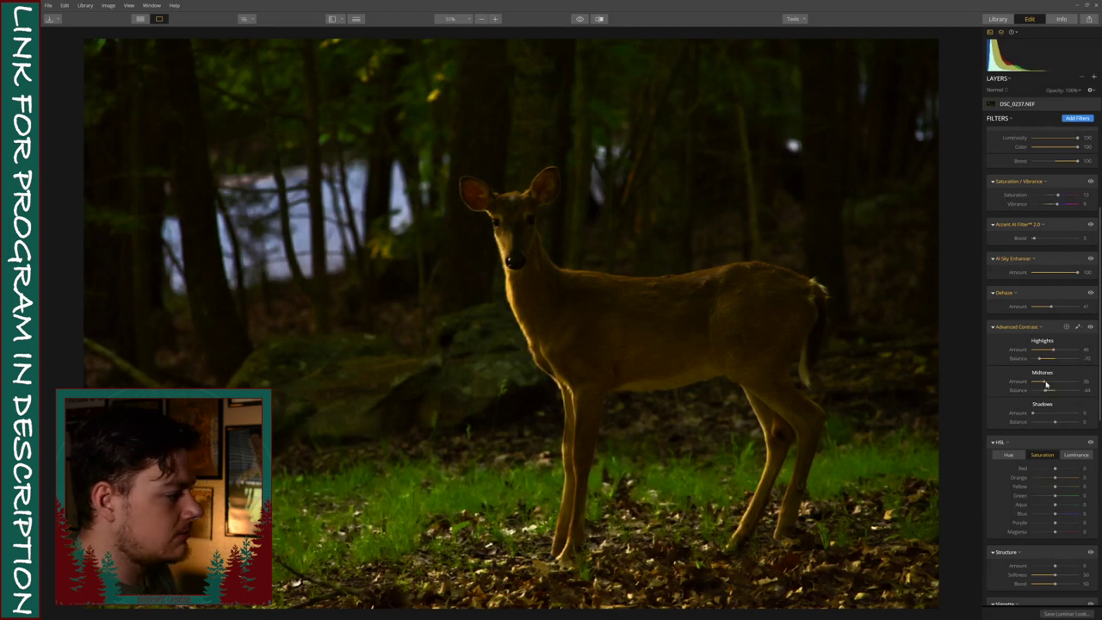
Set the Advanced Contrast shadows to amount 24 and balance 4, and compare the photo with the filter off and on.
{"action": "left_click", "coordinate": [1054, 413]}
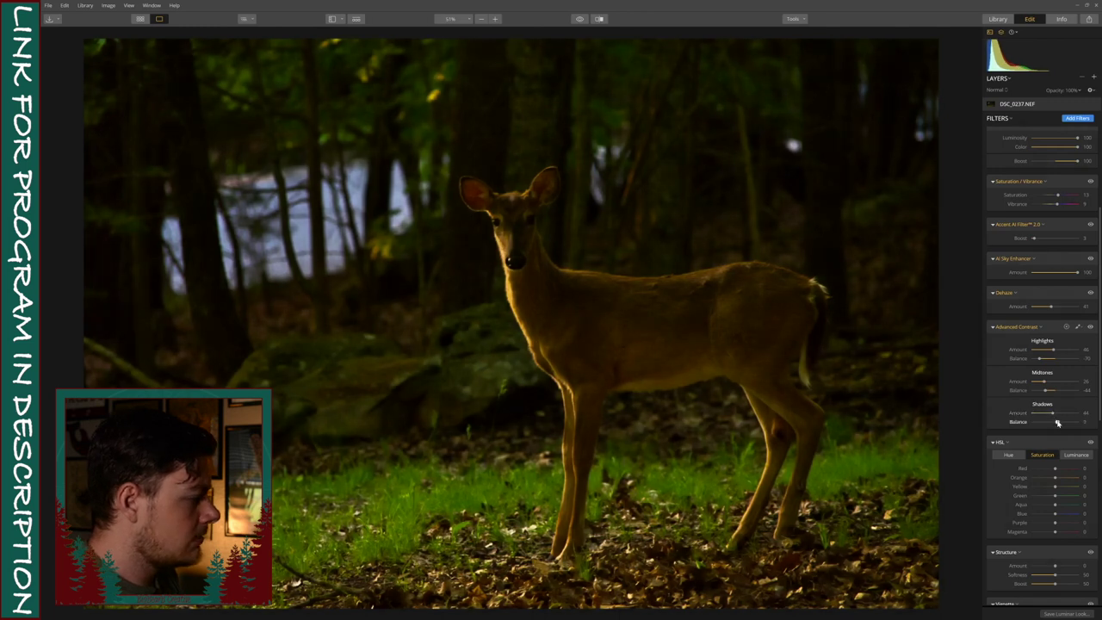
{"action": "left_click", "coordinate": [1058, 422]}
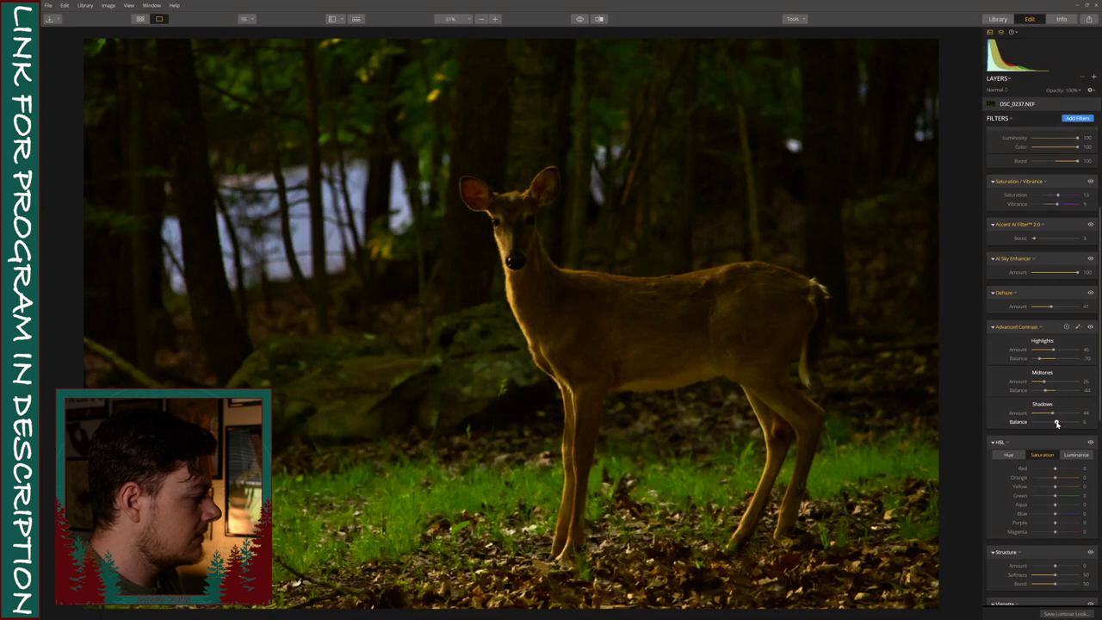
{"action": "left_click_drag", "start_coordinate": [1052, 413], "coordinate": [1042, 414]}
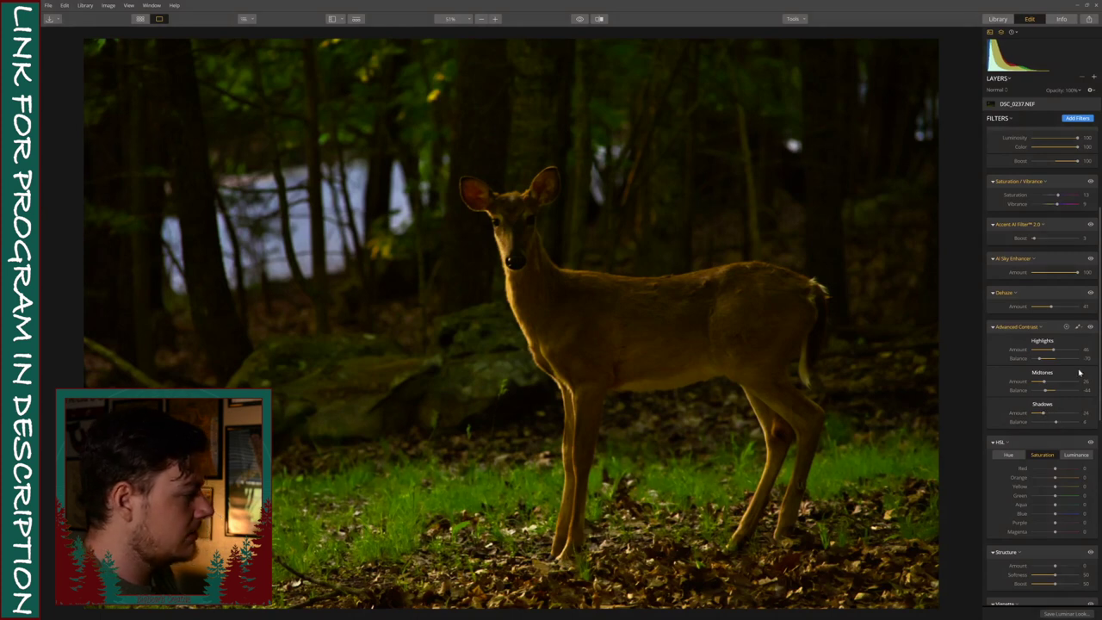
{"action": "left_click", "coordinate": [1090, 326]}
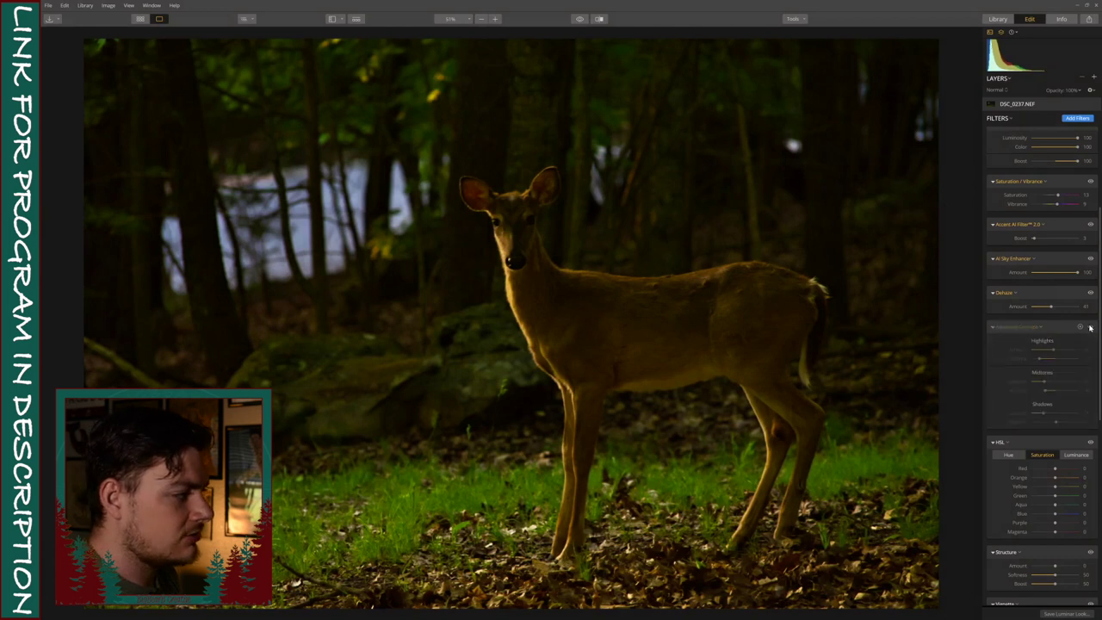
{"action": "left_click", "coordinate": [1090, 327]}
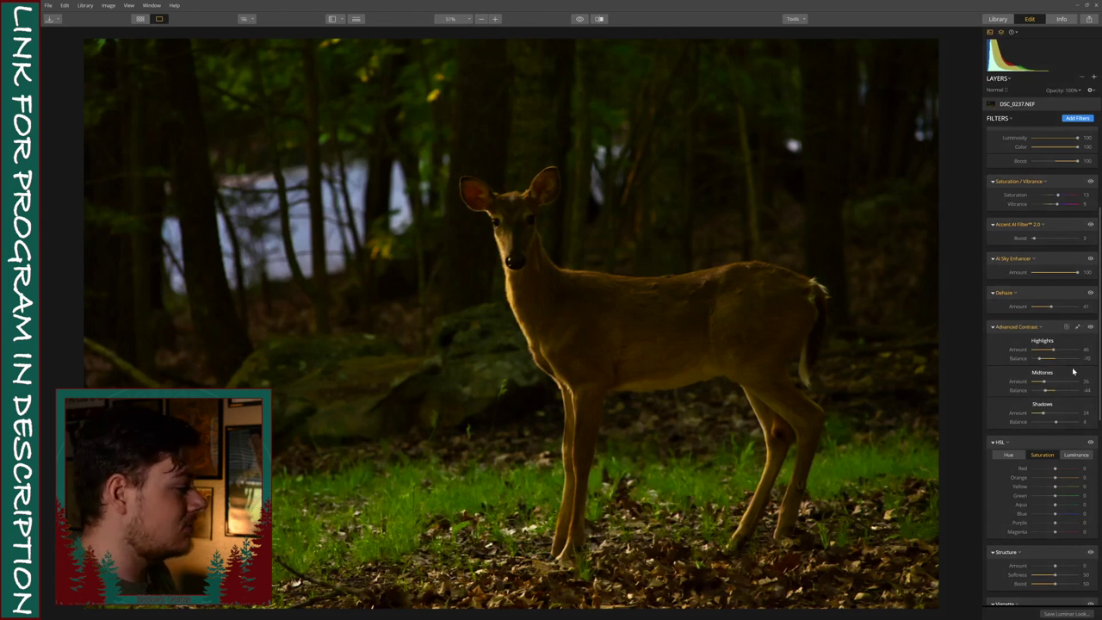
In the HSL filter, lower green's luminance to about -43, its saturation to about -56 and its hue to about -53.
{"action": "scroll", "coordinate": [1073, 370], "scroll_direction": "down", "scroll_amount": 3}
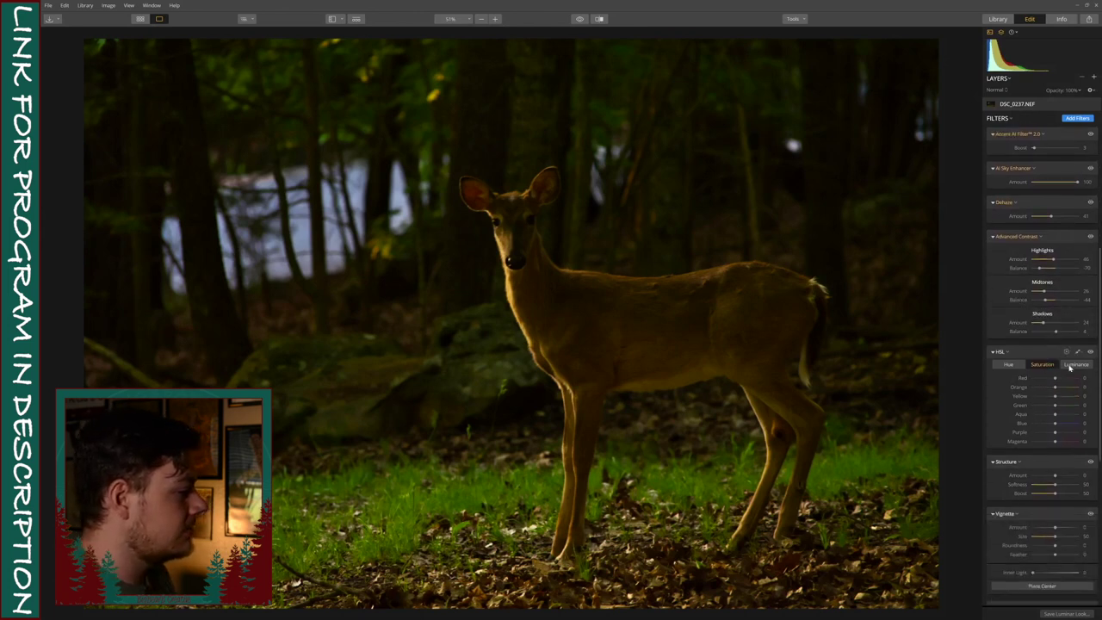
{"action": "left_click", "coordinate": [1073, 365]}
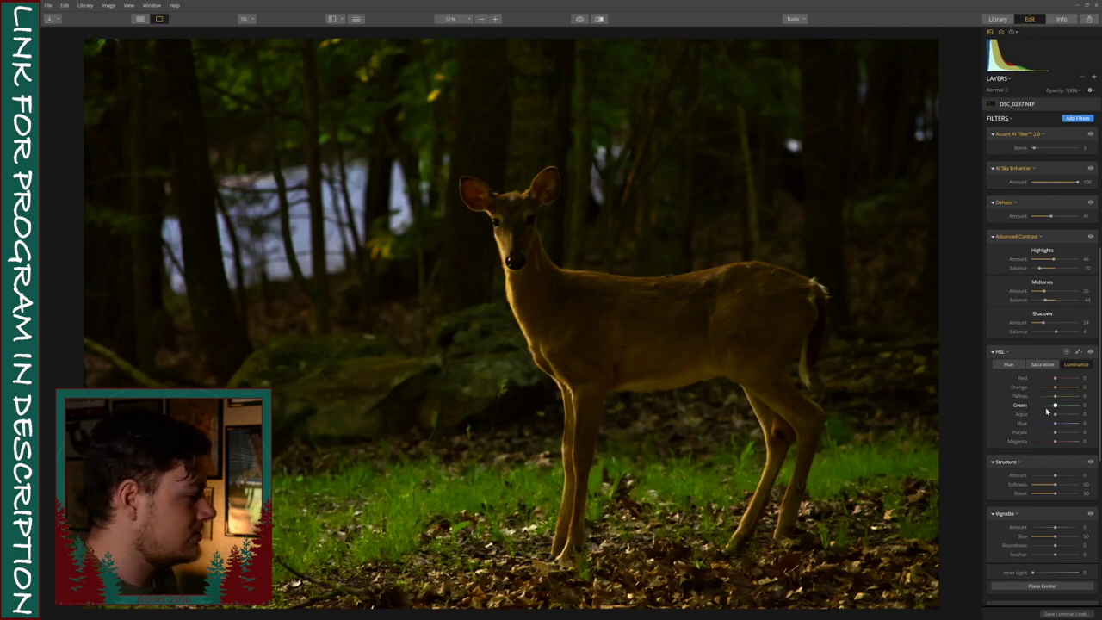
{"action": "left_click_drag", "start_coordinate": [1055, 404], "coordinate": [1047, 408]}
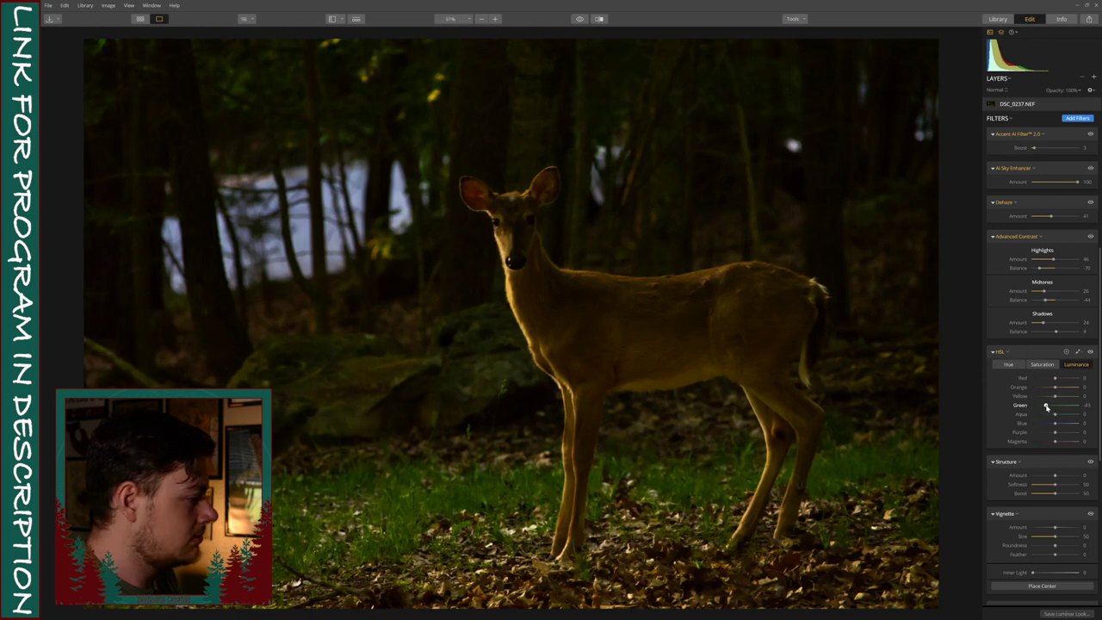
{"action": "left_click", "coordinate": [1043, 365]}
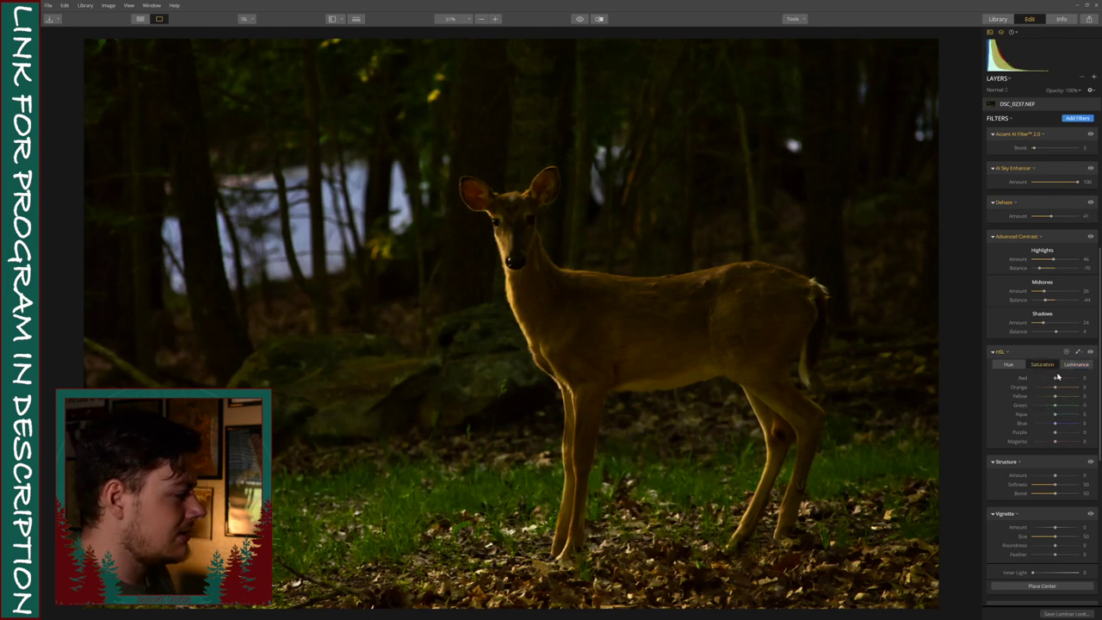
{"action": "left_click_drag", "start_coordinate": [1055, 406], "coordinate": [1042, 405]}
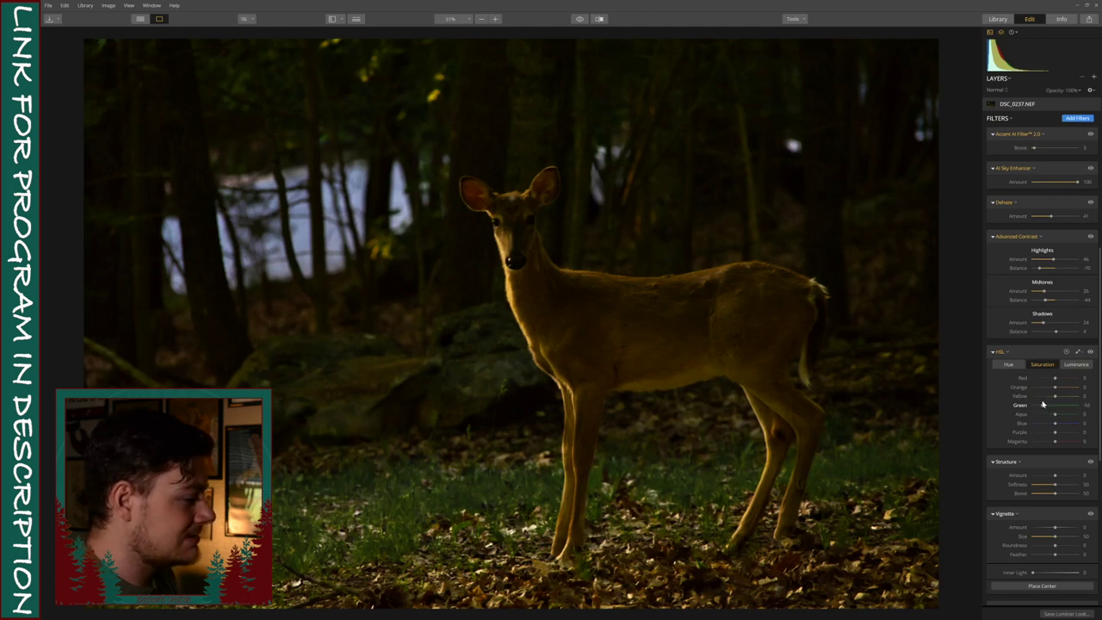
{"action": "left_click", "coordinate": [1010, 365]}
{"action": "left_click_drag", "start_coordinate": [1055, 405], "coordinate": [1045, 406]}
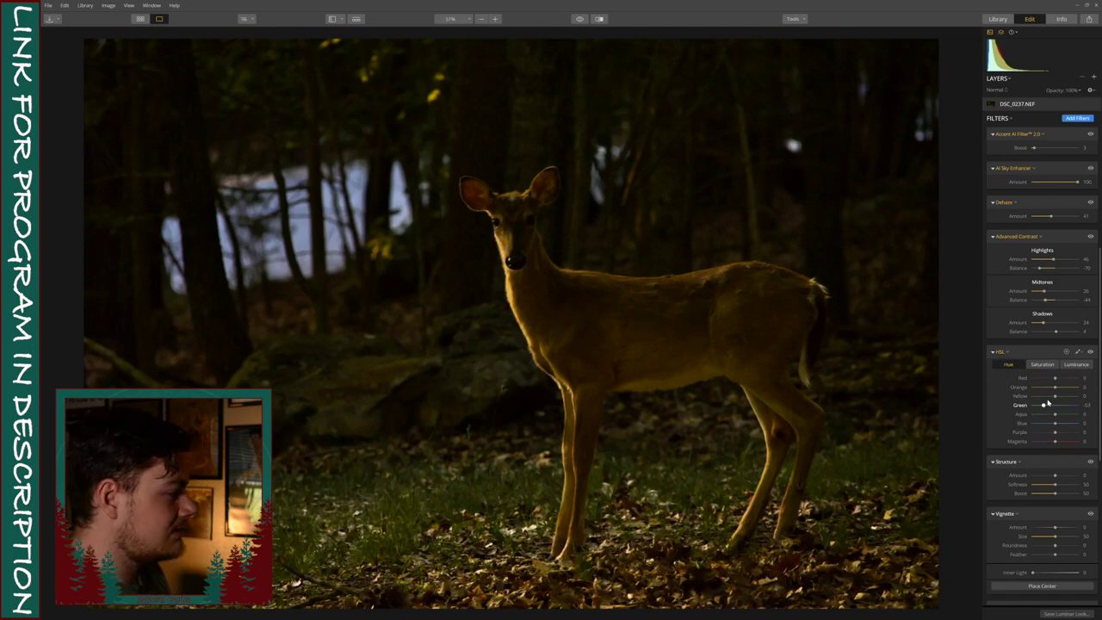
In the HSL filter, raise orange saturation to 13 and yellow saturation to 16, and compare the photo with the filter off and on.
{"action": "left_click", "coordinate": [1042, 364]}
{"action": "mouse_move", "coordinate": [1056, 388]}
{"action": "left_mouse_down"}
{"action": "mouse_move", "coordinate": [1070, 388]}
{"action": "mouse_move", "coordinate": [1035, 397]}
{"action": "mouse_move", "coordinate": [1059, 400]}
{"action": "left_mouse_up"}
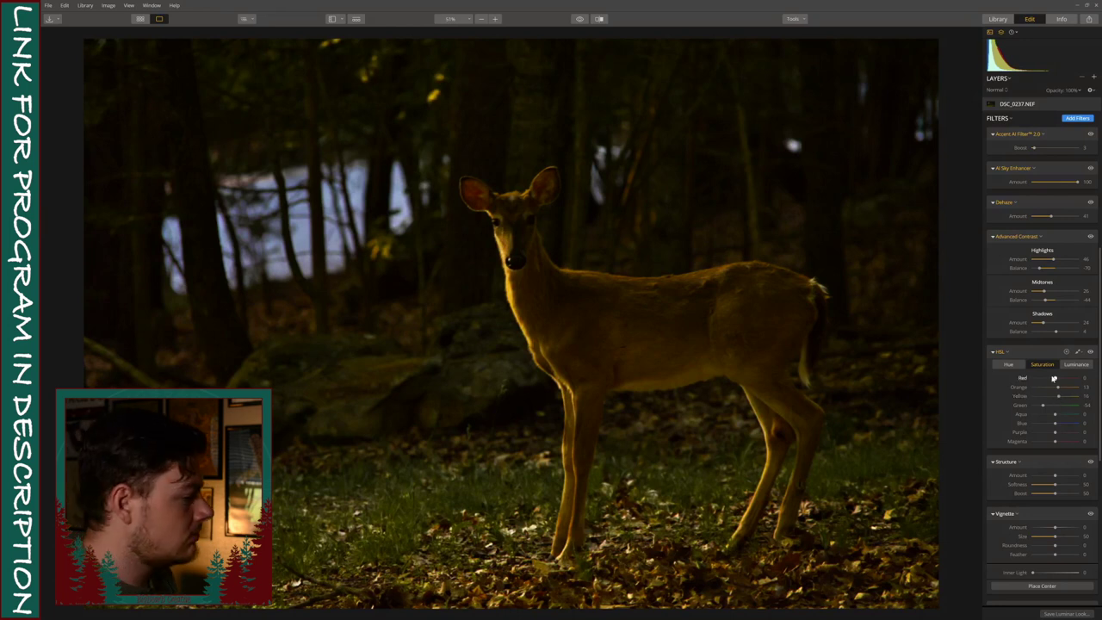
{"action": "mouse_move", "coordinate": [1055, 379]}
{"action": "left_mouse_down"}
{"action": "mouse_move", "coordinate": [1079, 383]}
{"action": "mouse_move", "coordinate": [1041, 384]}
{"action": "mouse_move", "coordinate": [1056, 387]}
{"action": "left_mouse_up"}
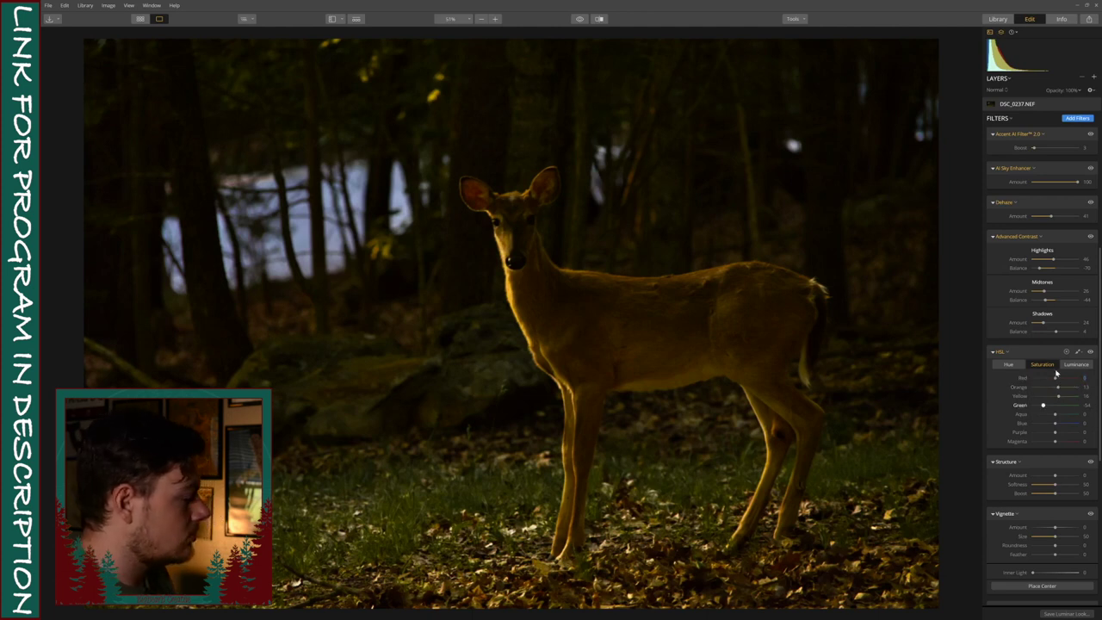
{"action": "left_click", "coordinate": [1090, 353]}
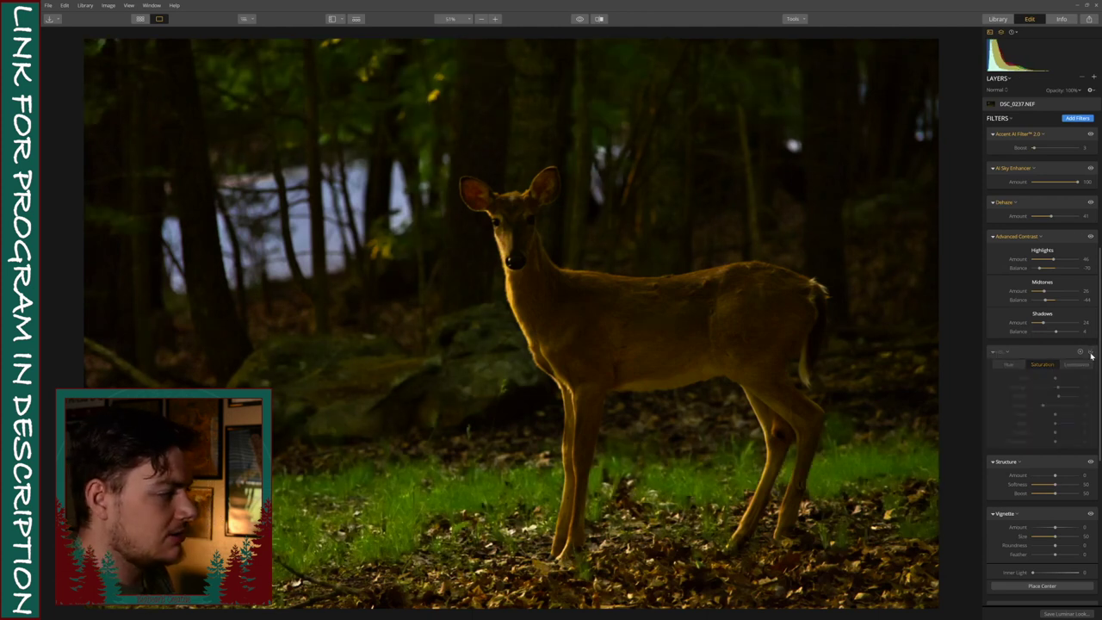
{"action": "left_click", "coordinate": [1090, 352]}
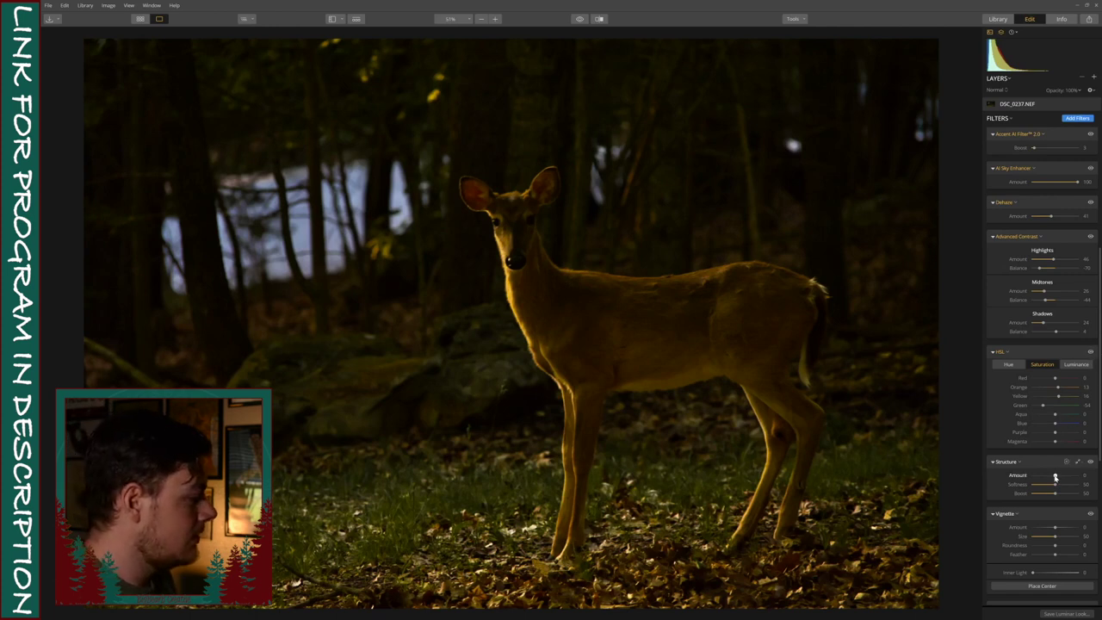
Set the Structure amount to about -35 and compare the photo with the filter off and on.
{"action": "mouse_move", "coordinate": [1056, 476]}
{"action": "left_mouse_down"}
{"action": "mouse_move", "coordinate": [1037, 476]}
{"action": "mouse_move", "coordinate": [1048, 477]}
{"action": "left_mouse_up"}
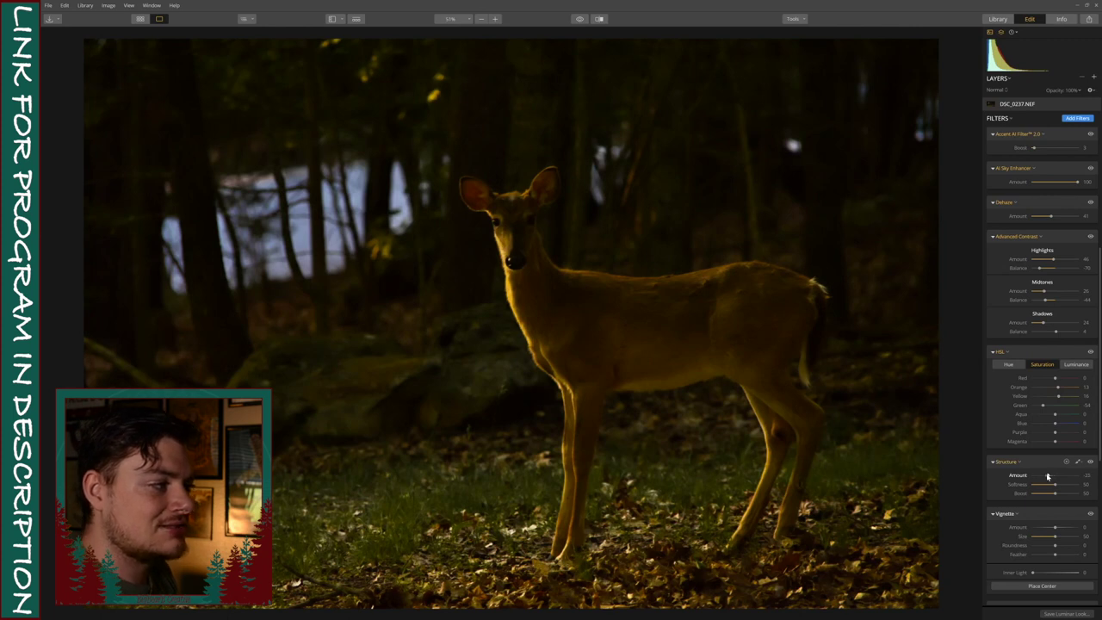
{"action": "left_click", "coordinate": [1091, 463]}
{"action": "left_click", "coordinate": [1091, 463]}
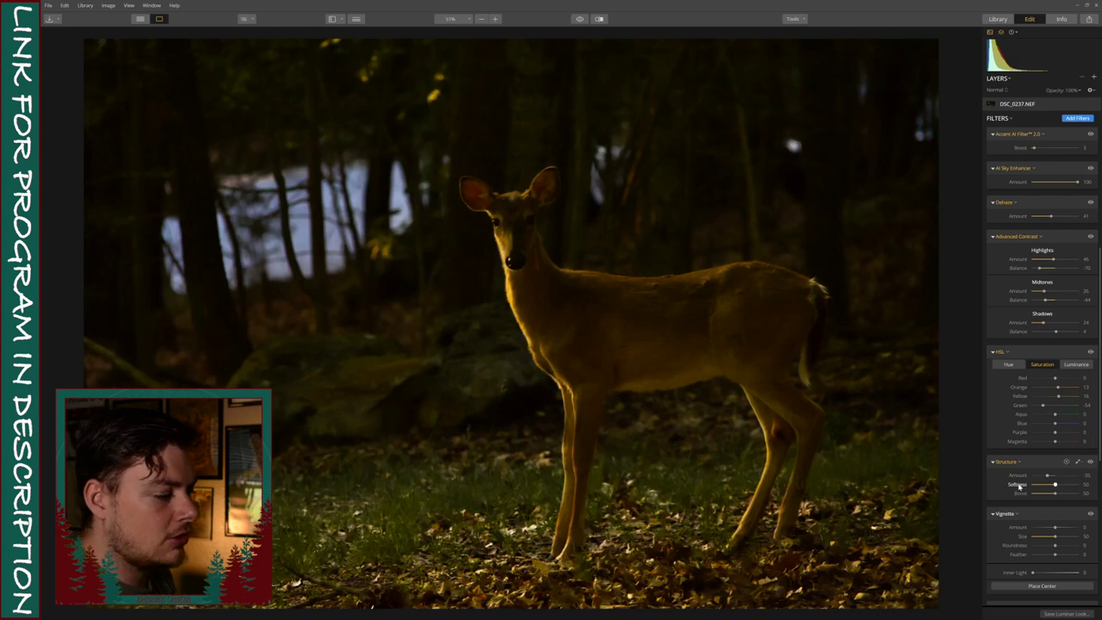
Set the Vignette to amount -69, size 84 and inner light 14, and compare the photo with the filter off and on.
{"action": "scroll", "coordinate": [1013, 485], "scroll_direction": "down", "scroll_amount": 1}
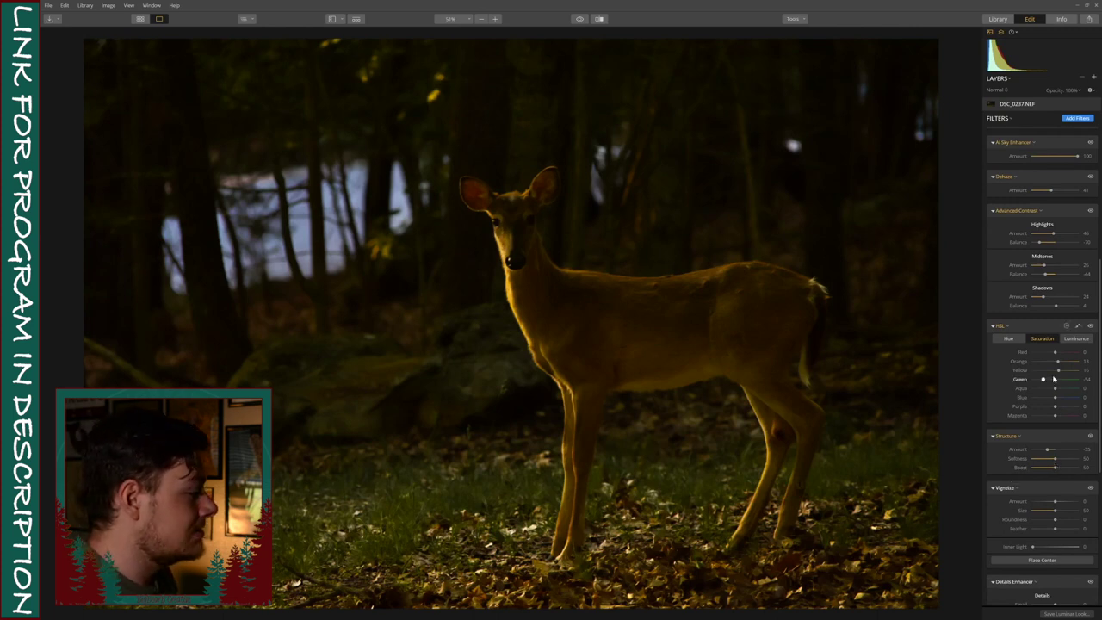
{"action": "scroll", "coordinate": [1055, 419], "scroll_direction": "down", "scroll_amount": 1}
{"action": "scroll", "coordinate": [1055, 419], "scroll_direction": "down", "scroll_amount": 3}
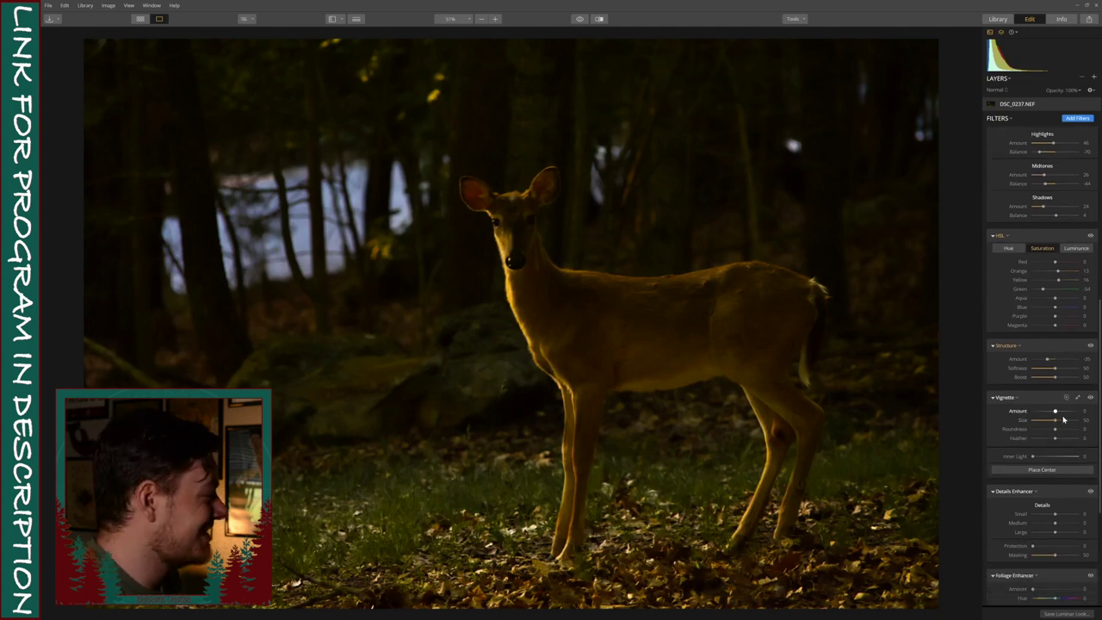
{"action": "mouse_move", "coordinate": [1056, 412]}
{"action": "left_mouse_down"}
{"action": "mouse_move", "coordinate": [1041, 413]}
{"action": "mouse_move", "coordinate": [1072, 422]}
{"action": "left_mouse_up"}
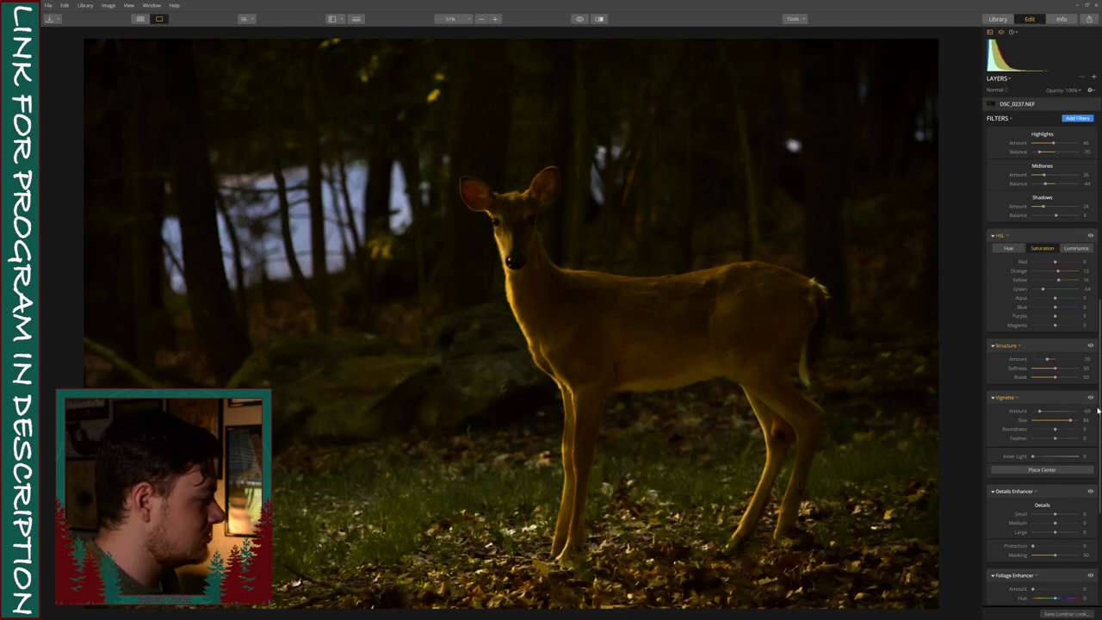
{"action": "left_click_drag", "start_coordinate": [1032, 458], "coordinate": [1039, 459]}
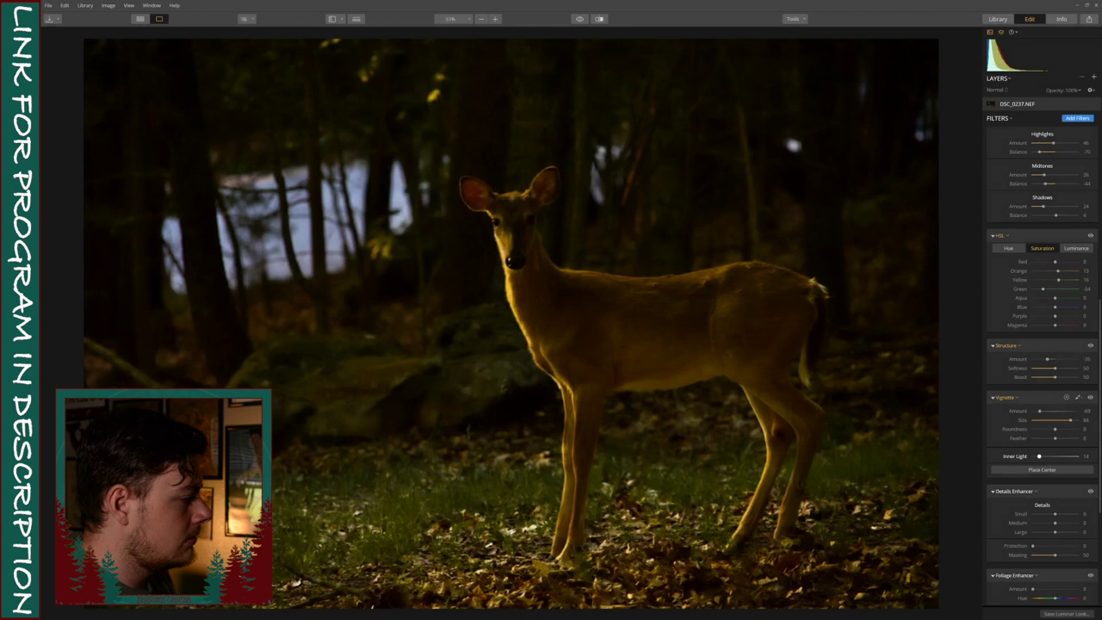
{"action": "left_click", "coordinate": [1091, 397]}
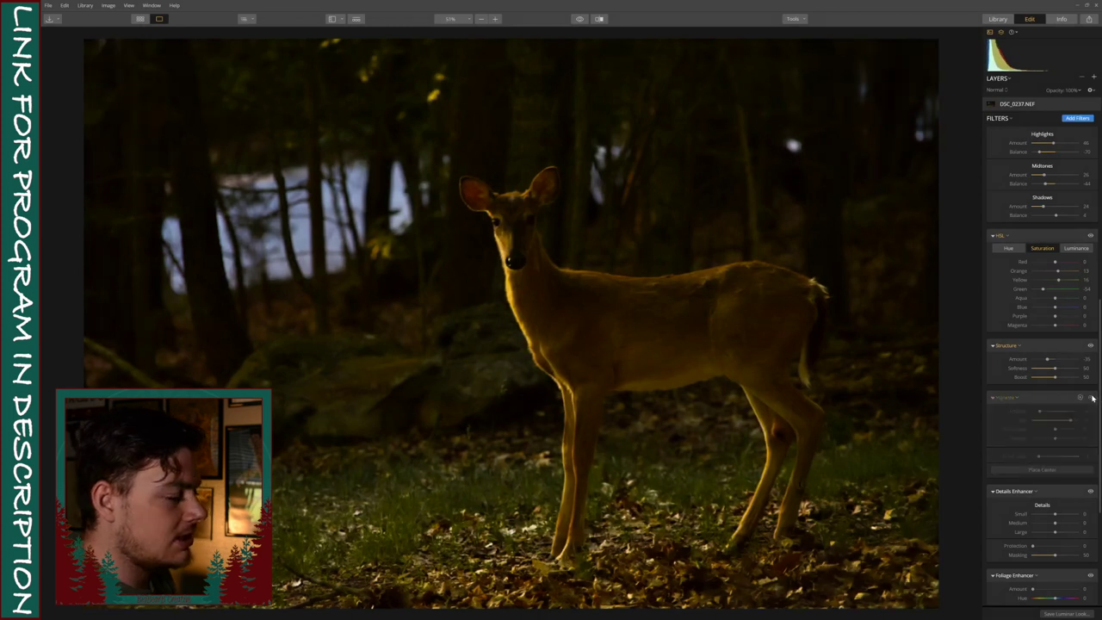
{"action": "left_click", "coordinate": [1092, 398]}
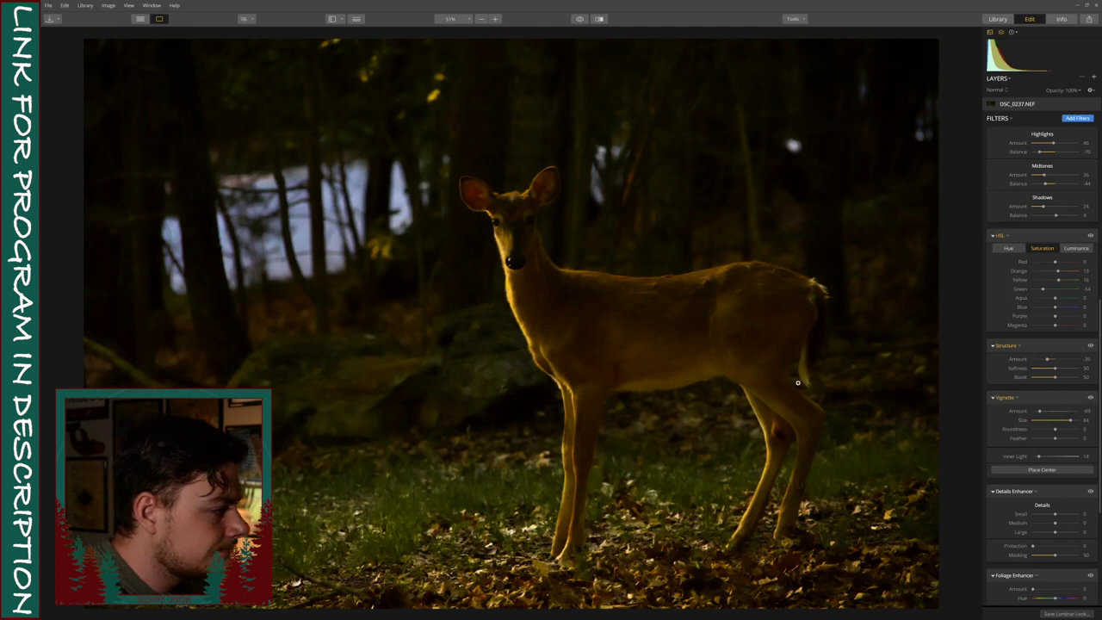
In the Details Enhancer filter, raise the small details to 3.
{"action": "scroll", "coordinate": [1044, 440], "scroll_direction": "down", "scroll_amount": 3}
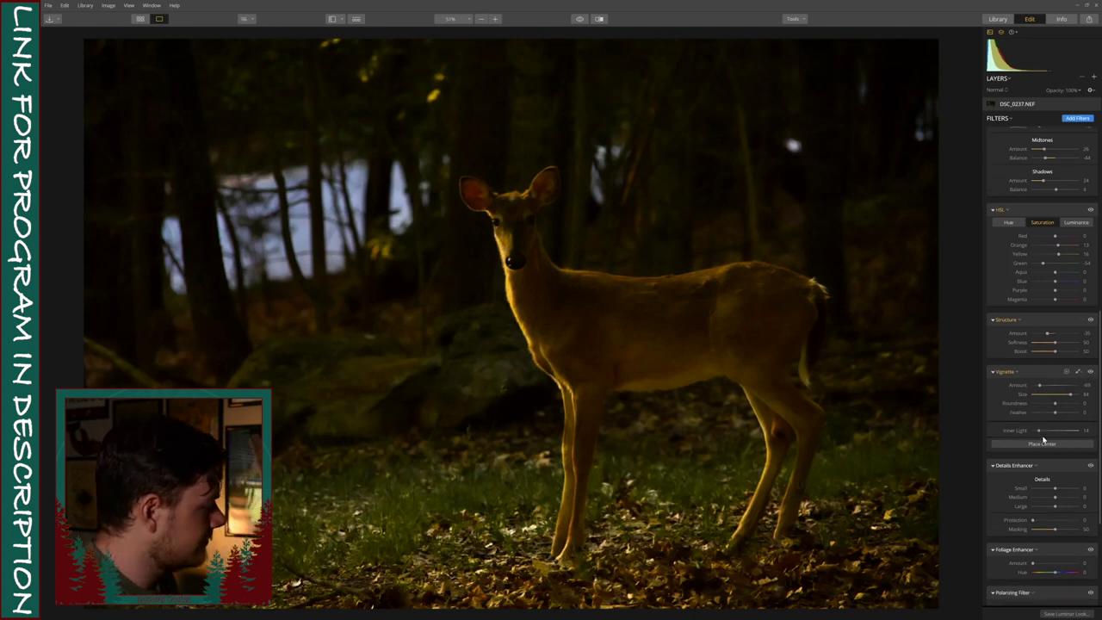
{"action": "scroll", "coordinate": [1044, 440], "scroll_direction": "down", "scroll_amount": 1}
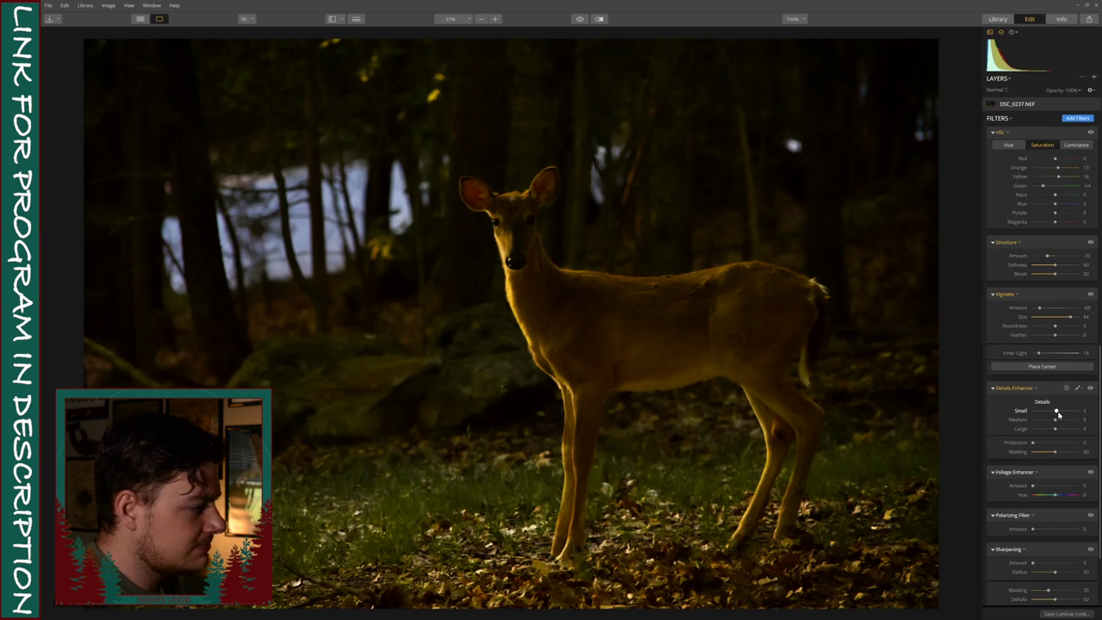
{"action": "mouse_move", "coordinate": [1058, 415]}
{"action": "left_mouse_down"}
{"action": "mouse_move", "coordinate": [1039, 414]}
{"action": "mouse_move", "coordinate": [1060, 417]}
{"action": "left_mouse_up"}
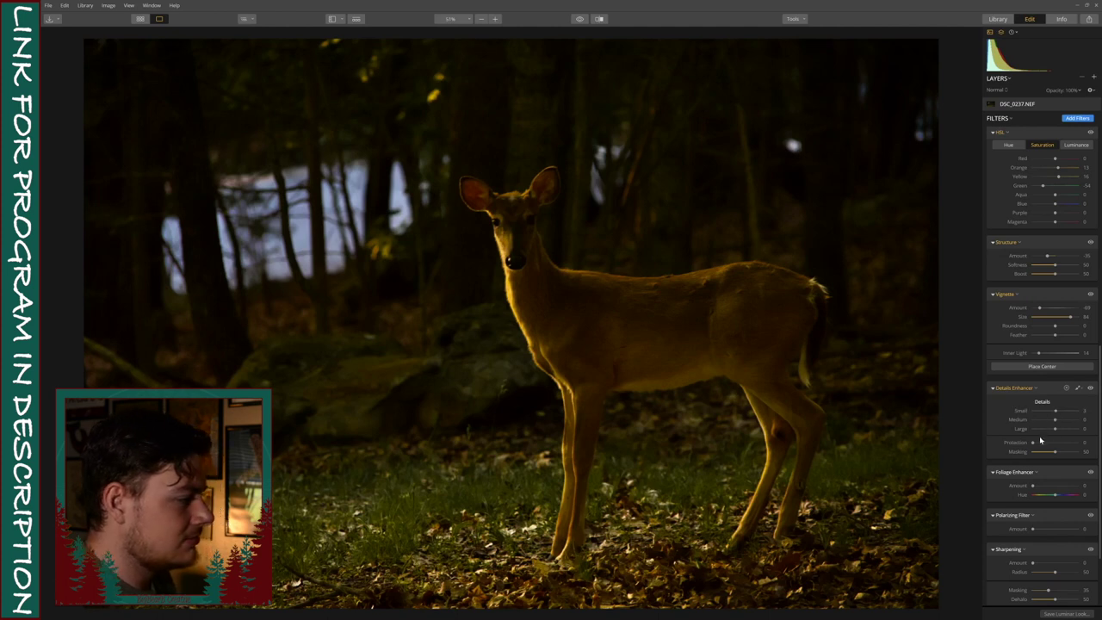
Try the Polarizing Filter at amount 100 and return it to 0.
{"action": "scroll", "coordinate": [1040, 440], "scroll_direction": "down", "scroll_amount": 3}
{"action": "left_click_drag", "start_coordinate": [1035, 426], "coordinate": [1077, 426]}
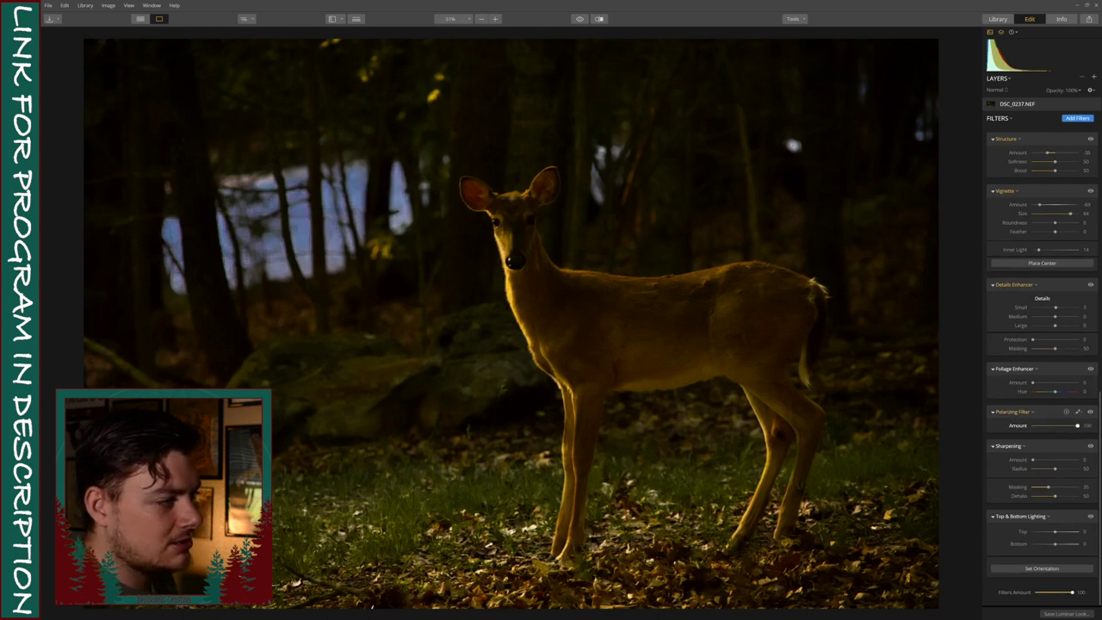
{"action": "left_click_drag", "start_coordinate": [1077, 426], "coordinate": [1033, 427]}
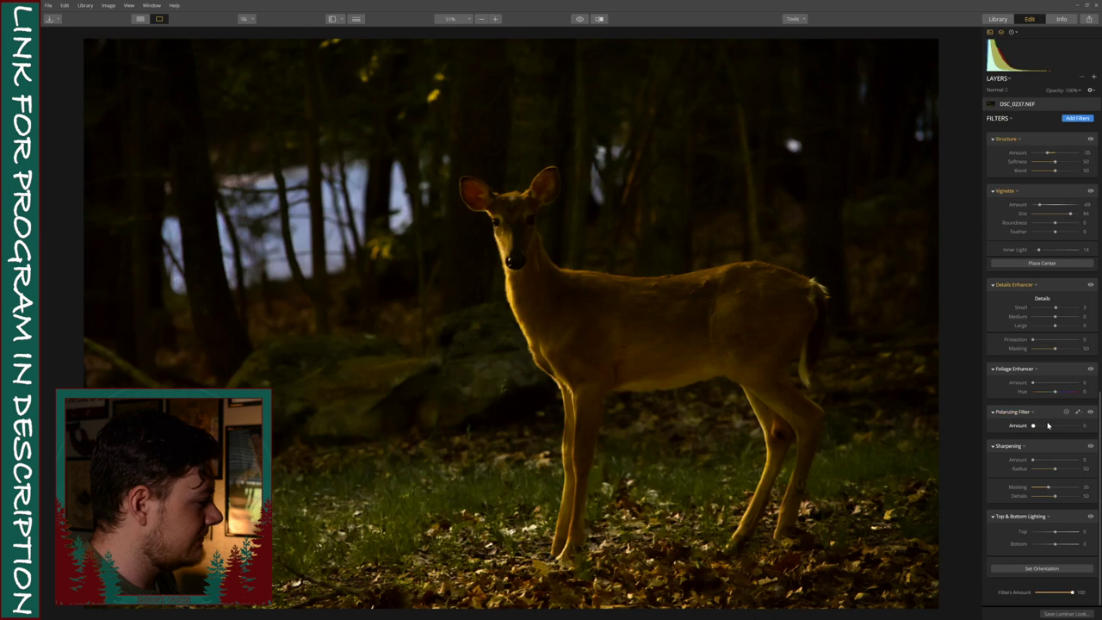
Set the Sharpening amount to 7 and the bottom value of Top & Bottom Lighting to 3.
{"action": "left_click_drag", "start_coordinate": [1033, 459], "coordinate": [1036, 457]}
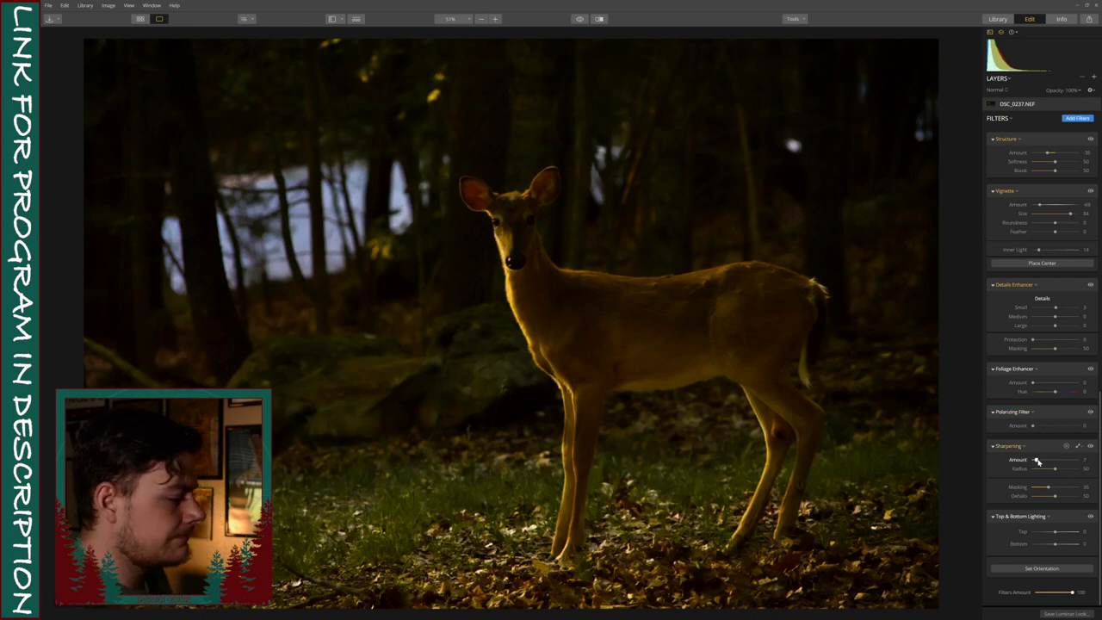
{"action": "left_click_drag", "start_coordinate": [1060, 549], "coordinate": [1058, 548]}
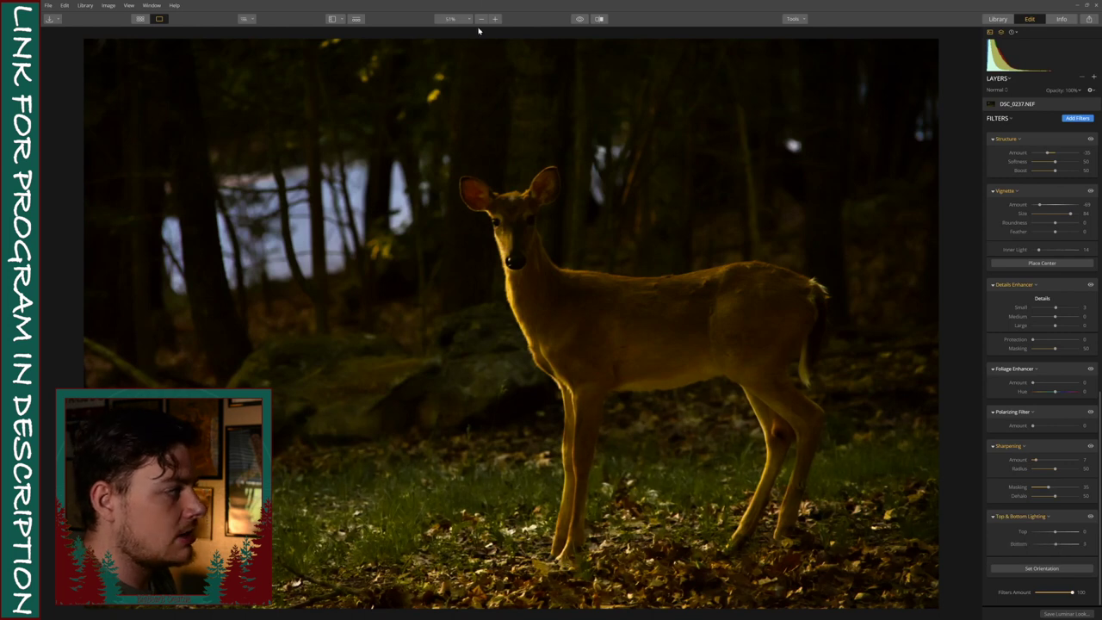
Compare the fully edited photo with the unedited original.
{"action": "left_click", "coordinate": [579, 20]}
{"action": "left_click", "coordinate": [578, 20]}
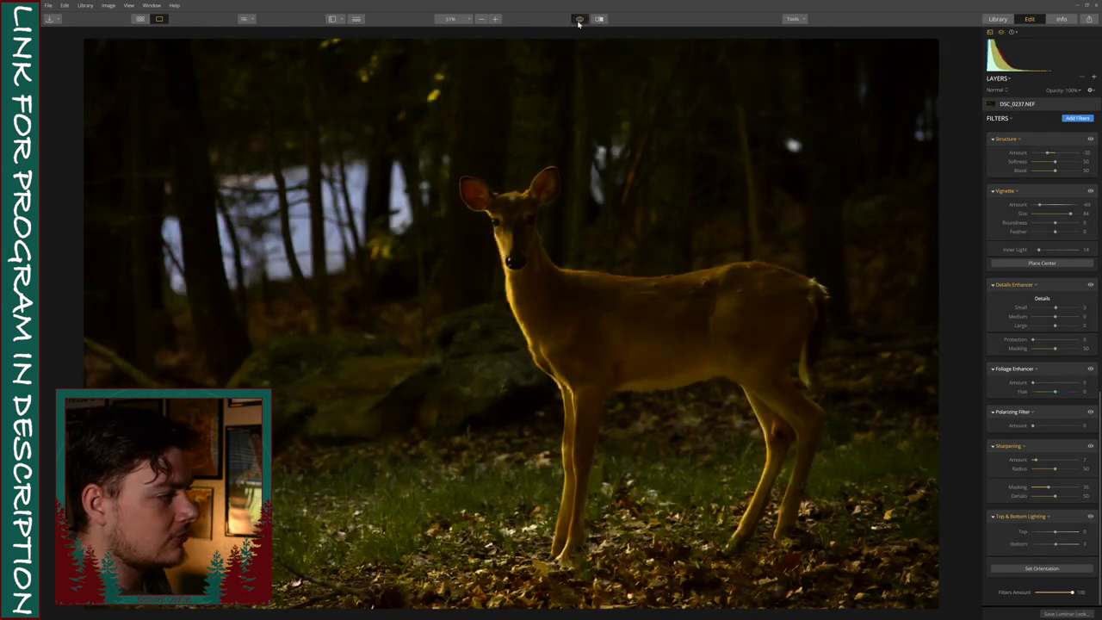
{"action": "left_click", "coordinate": [578, 19]}
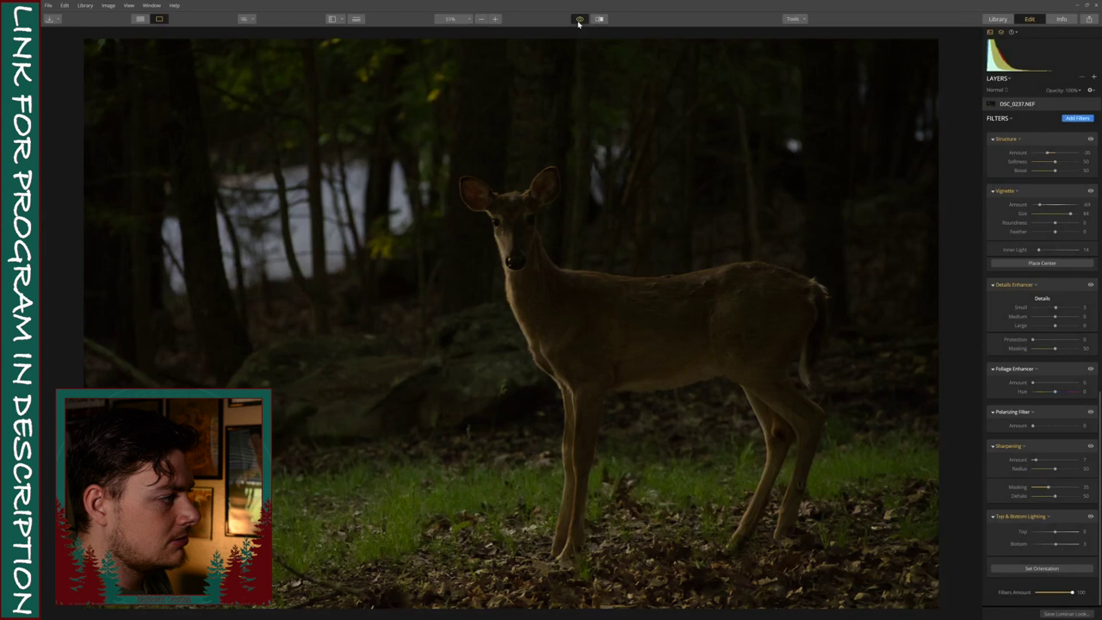
Try a Soft Glow filter with amount 26, brightness about 38 and warmth about 48.
{"action": "left_click", "coordinate": [1077, 118]}
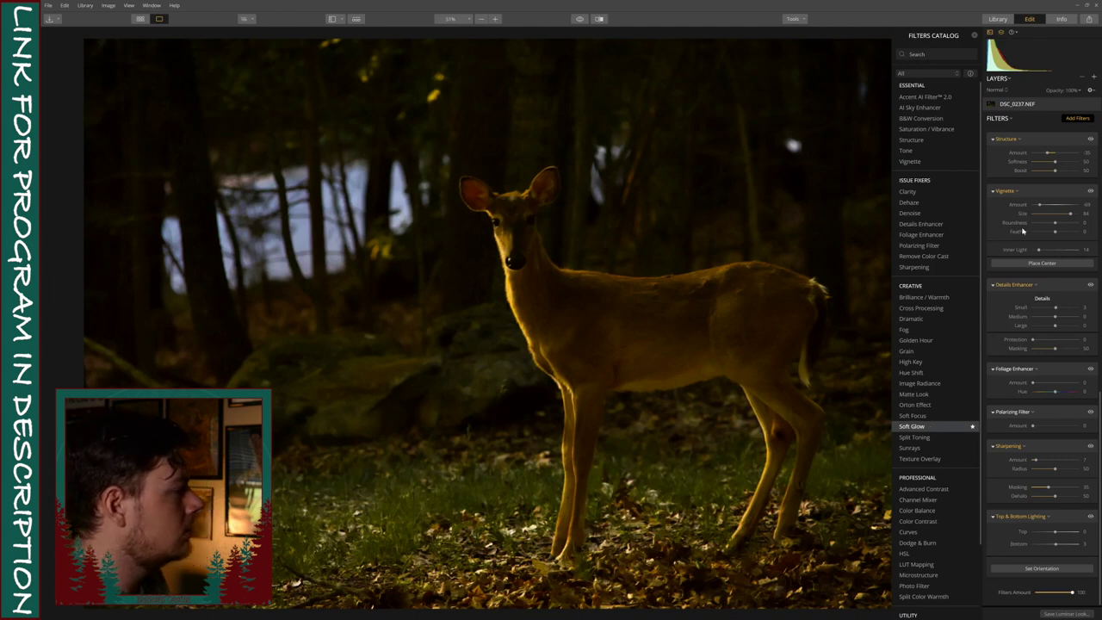
{"action": "left_click", "coordinate": [974, 35]}
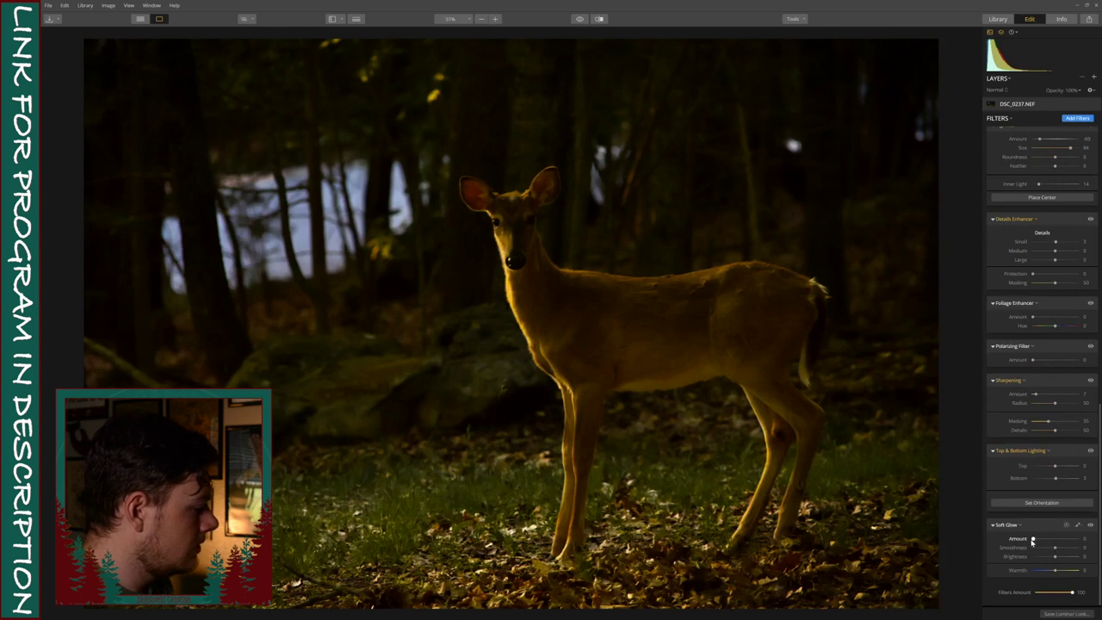
{"action": "left_click_drag", "start_coordinate": [1035, 539], "coordinate": [1089, 547]}
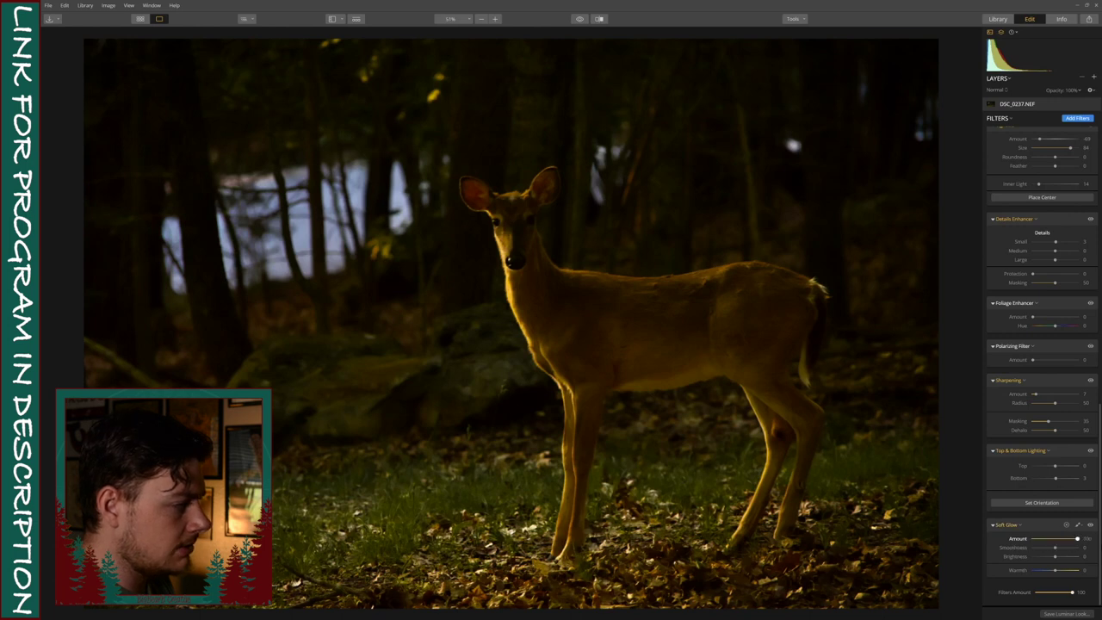
{"action": "left_click_drag", "start_coordinate": [1001, 555], "coordinate": [1044, 556]}
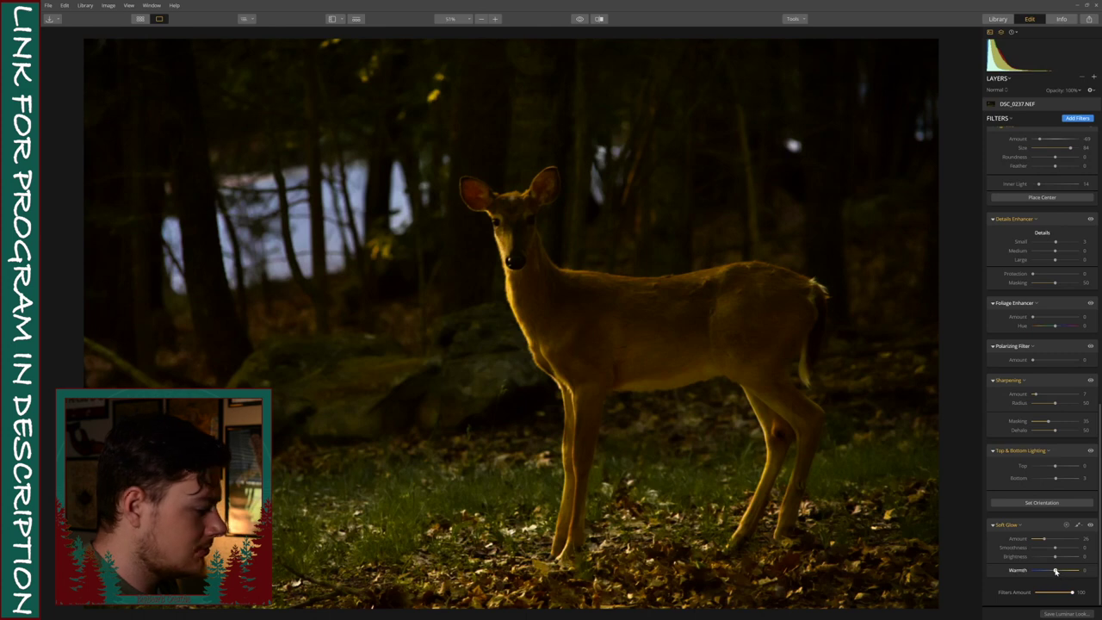
{"action": "mouse_move", "coordinate": [1066, 572]}
{"action": "left_mouse_down"}
{"action": "mouse_move", "coordinate": [1087, 570]}
{"action": "mouse_move", "coordinate": [1057, 570]}
{"action": "mouse_move", "coordinate": [1058, 558]}
{"action": "mouse_move", "coordinate": [1078, 559]}
{"action": "mouse_move", "coordinate": [1054, 561]}
{"action": "mouse_move", "coordinate": [1065, 559]}
{"action": "left_mouse_up"}
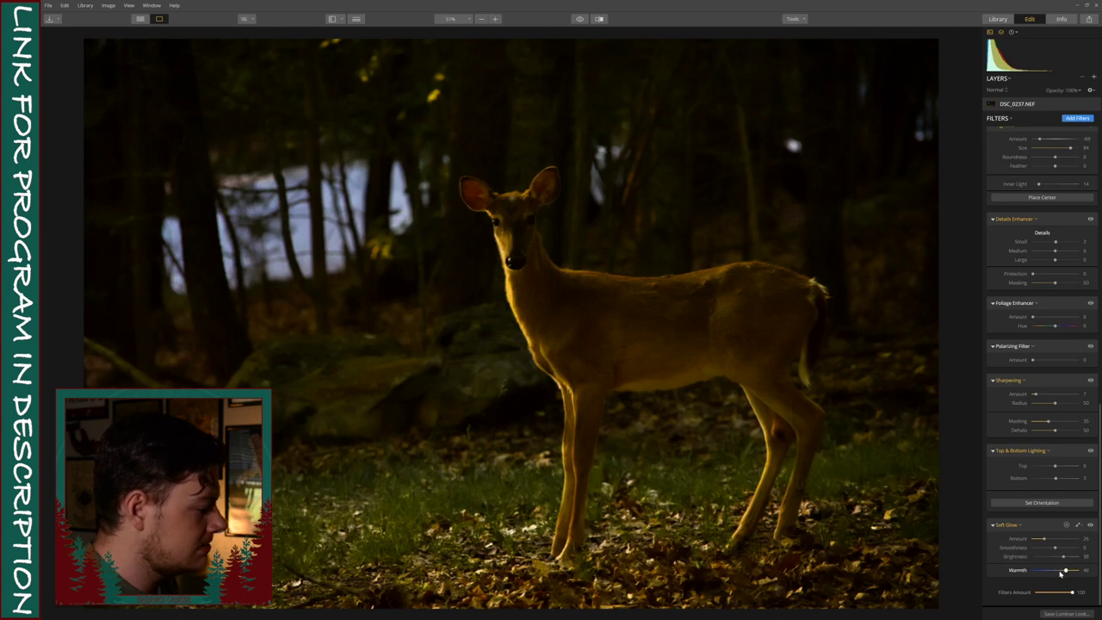
Compare the photo with the Soft Glow filter off and on.
{"action": "left_click", "coordinate": [1090, 525]}
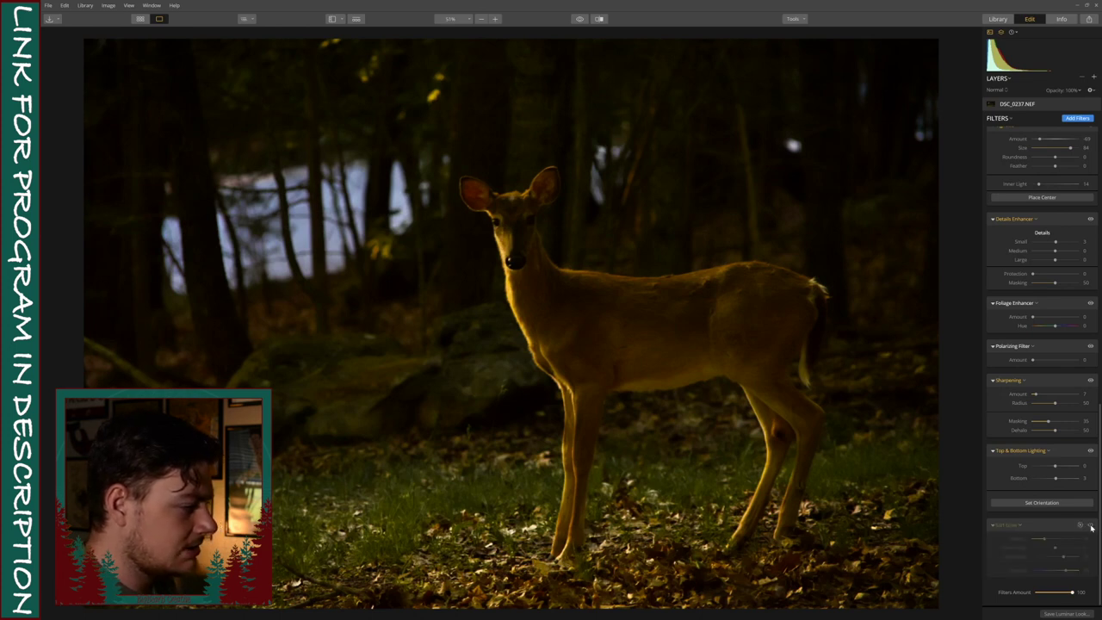
{"action": "left_click", "coordinate": [1091, 526]}
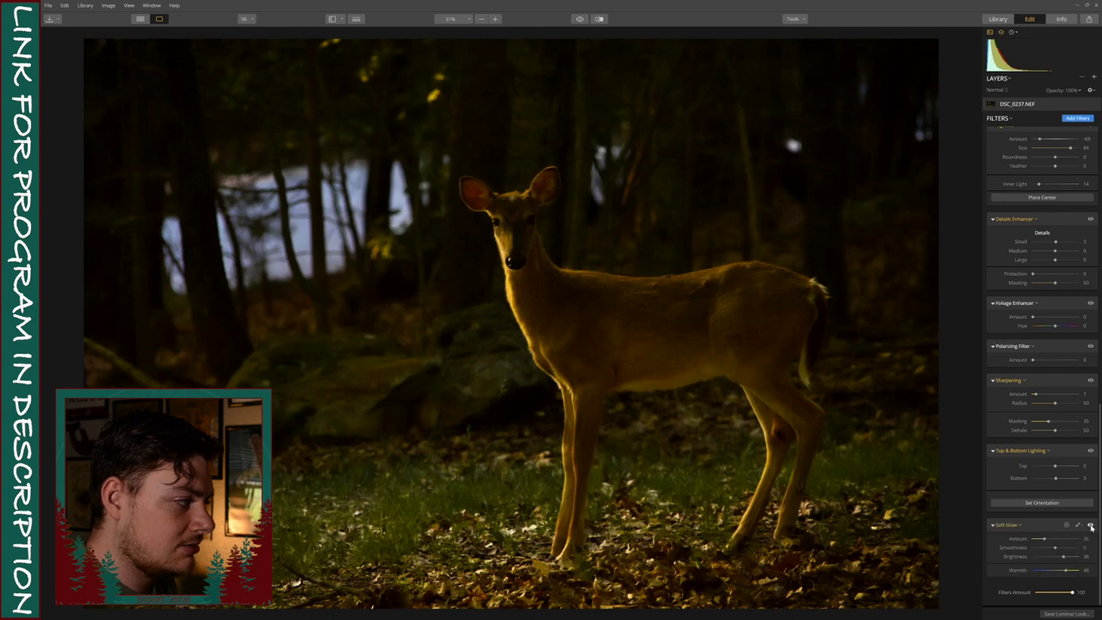
{"action": "left_click", "coordinate": [1090, 525]}
{"action": "left_click", "coordinate": [1090, 525]}
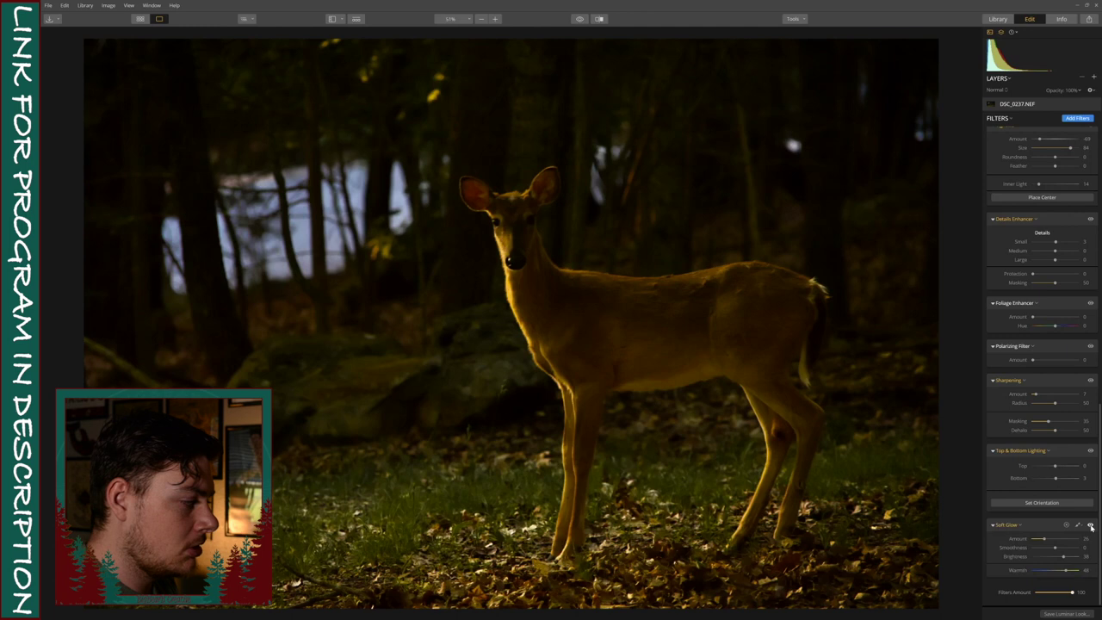
Add a Golden Hour filter with amount 21 and saturation about -22.
{"action": "scroll", "coordinate": [1032, 304], "scroll_direction": "up", "scroll_amount": 15}
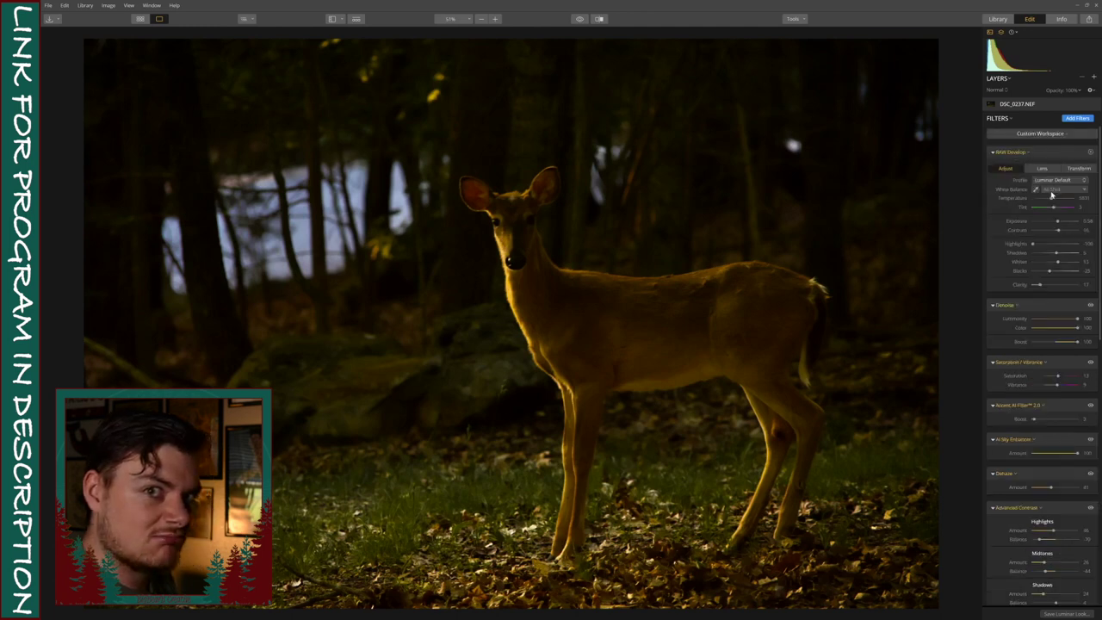
{"action": "left_click", "coordinate": [1082, 119]}
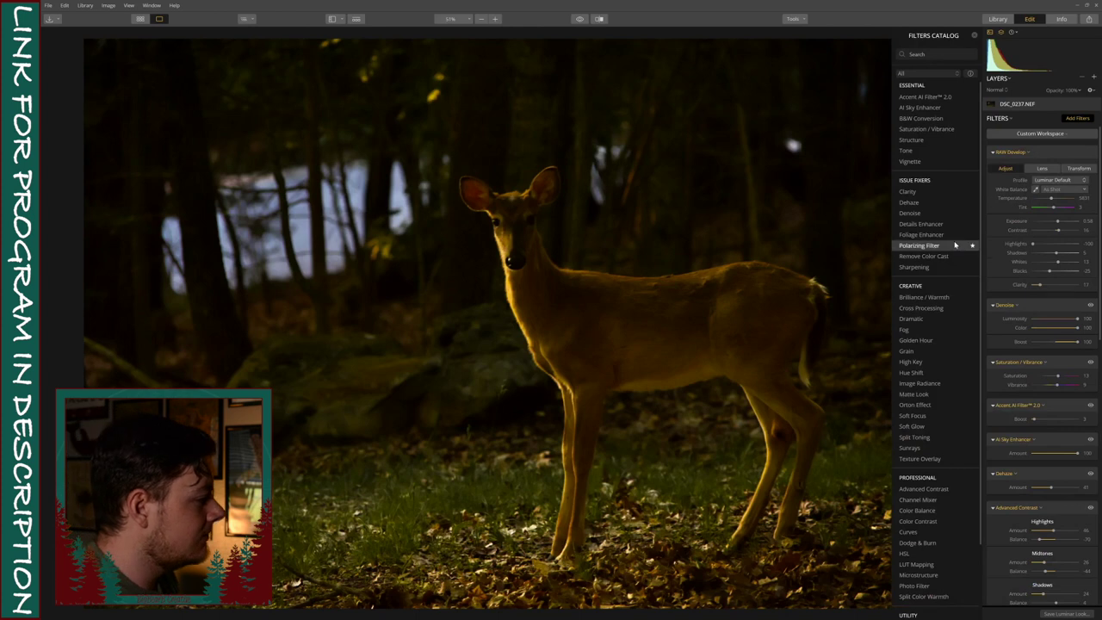
{"action": "left_click", "coordinate": [925, 342]}
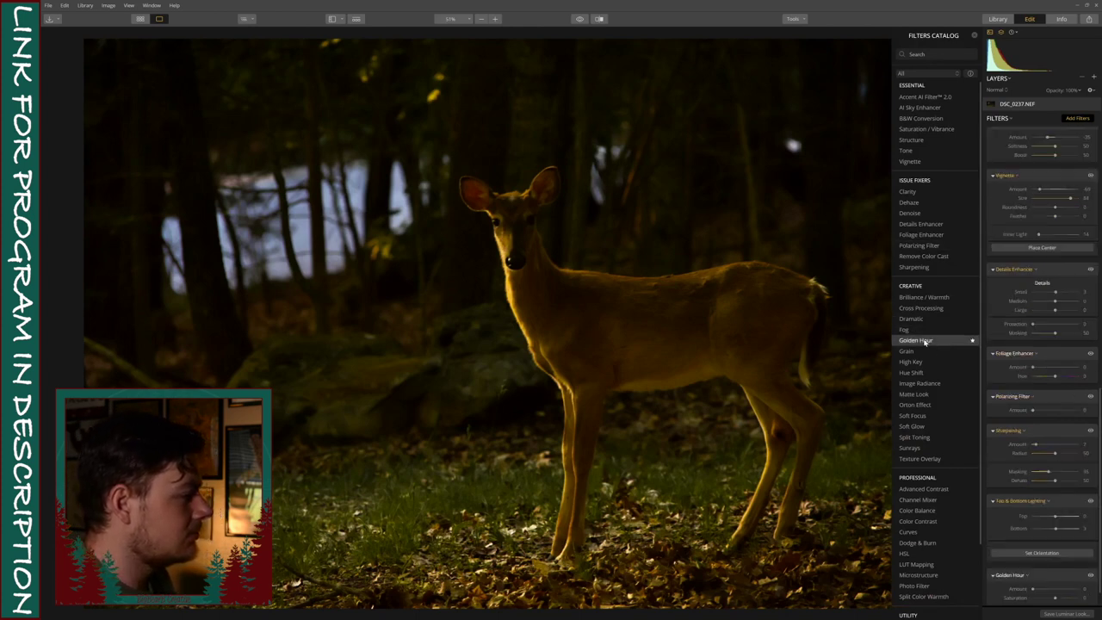
{"action": "left_click", "coordinate": [975, 35]}
{"action": "scroll", "coordinate": [1002, 382], "scroll_direction": "down", "scroll_amount": 1}
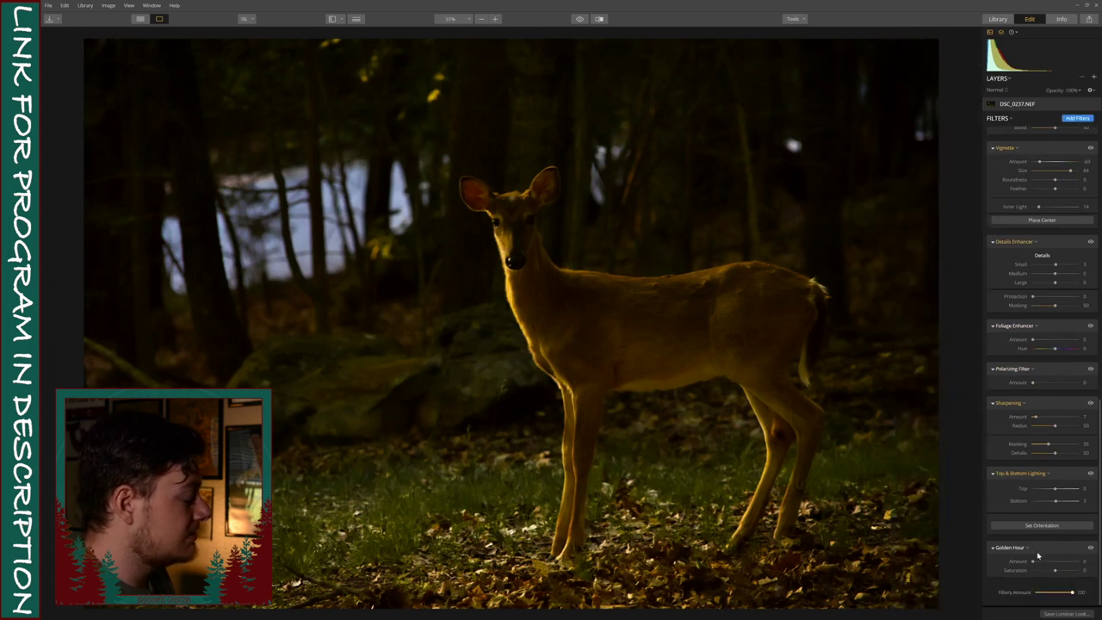
{"action": "mouse_move", "coordinate": [1034, 561]}
{"action": "left_mouse_down"}
{"action": "mouse_move", "coordinate": [1057, 562]}
{"action": "mouse_move", "coordinate": [1039, 570]}
{"action": "left_mouse_up"}
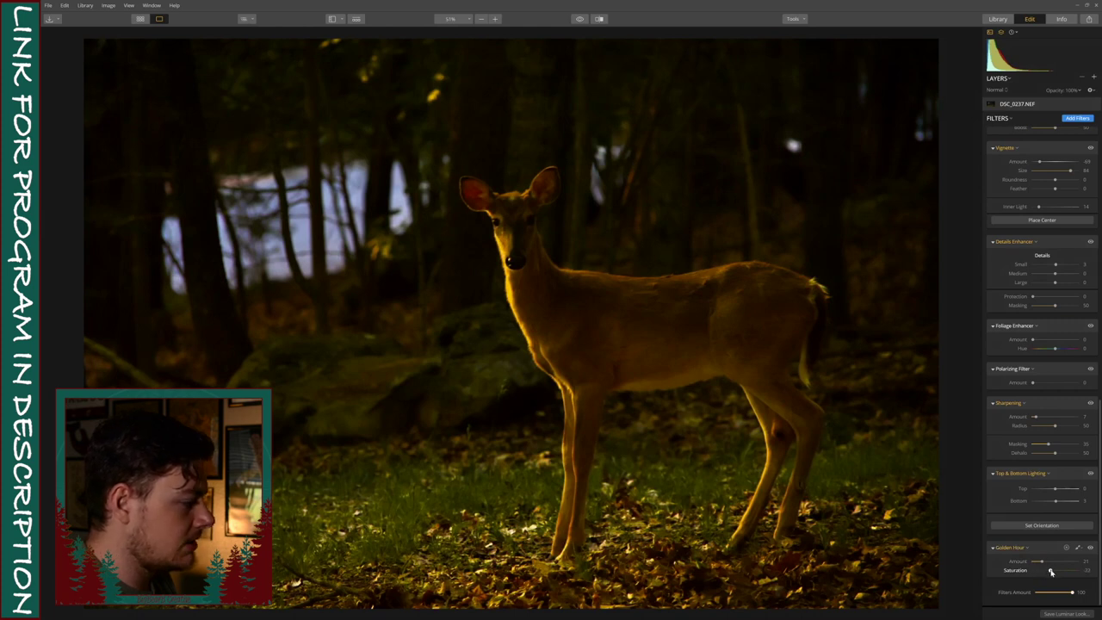
Compare the photo with Golden Hour off and on, and the whole edit against the original.
{"action": "left_click", "coordinate": [1091, 549]}
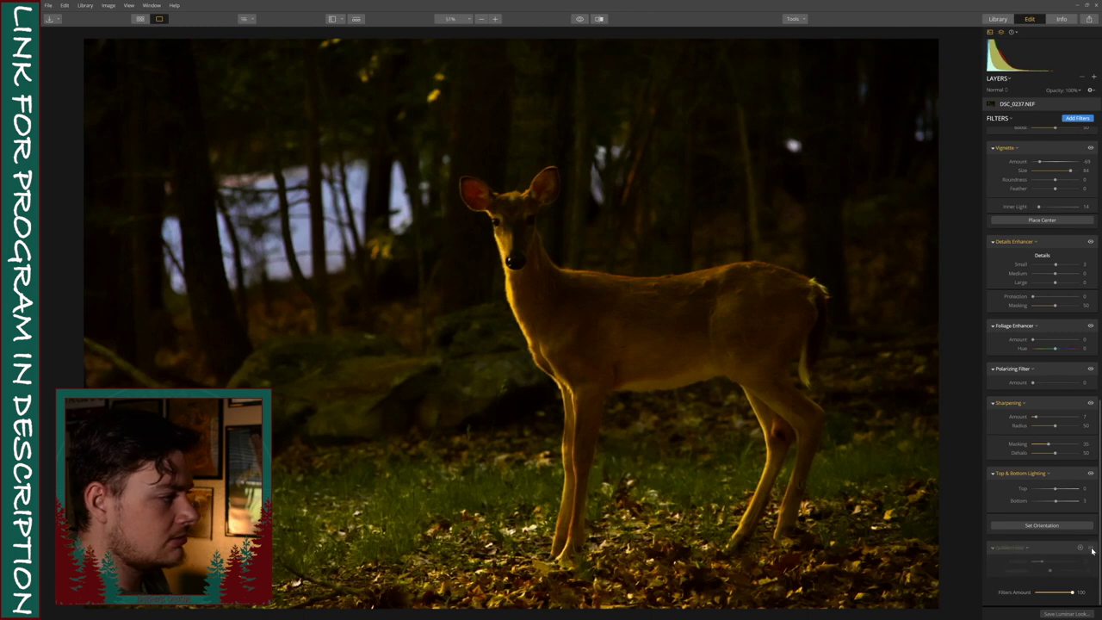
{"action": "left_click", "coordinate": [1091, 549]}
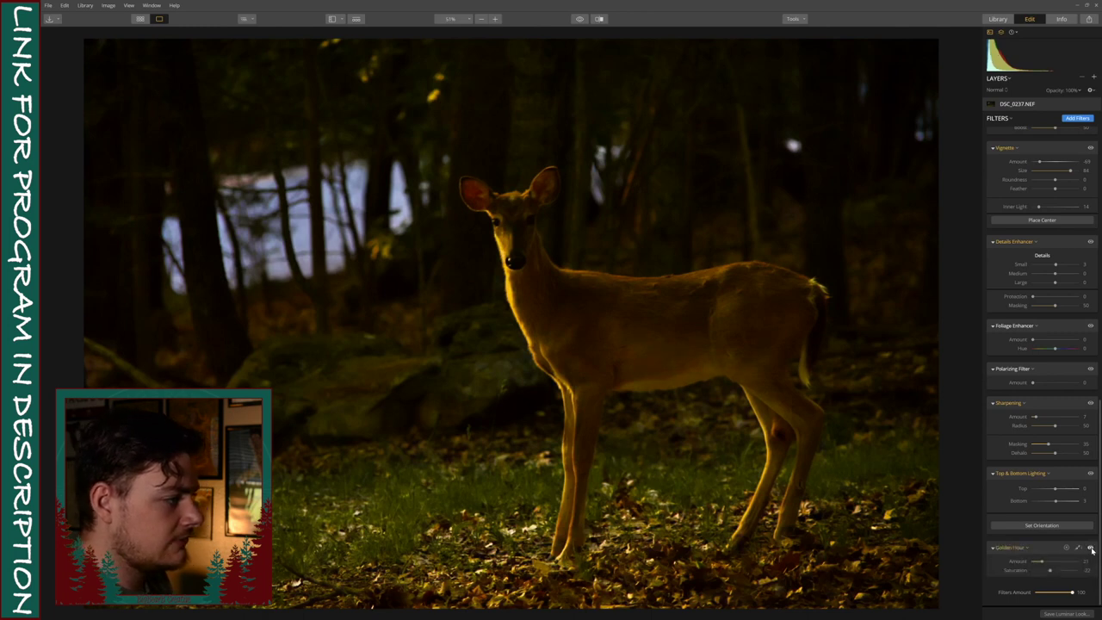
{"action": "left_click", "coordinate": [1091, 549]}
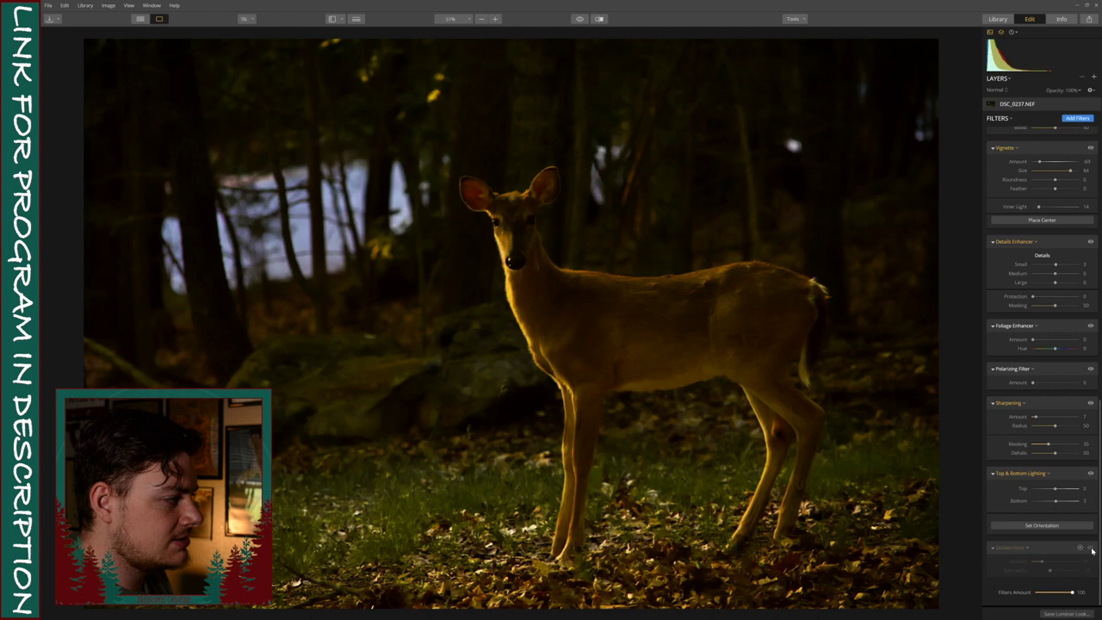
{"action": "left_click", "coordinate": [1091, 550]}
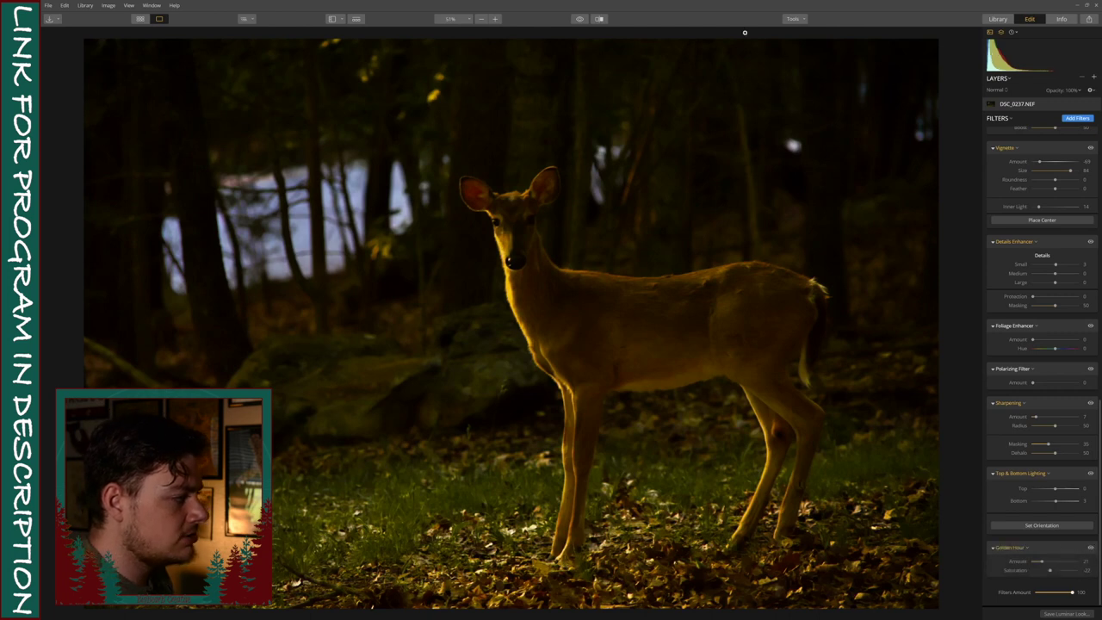
{"action": "left_click", "coordinate": [585, 18]}
{"action": "left_click", "coordinate": [586, 19]}
{"action": "scroll", "coordinate": [1017, 209], "scroll_direction": "up", "scroll_amount": 15}
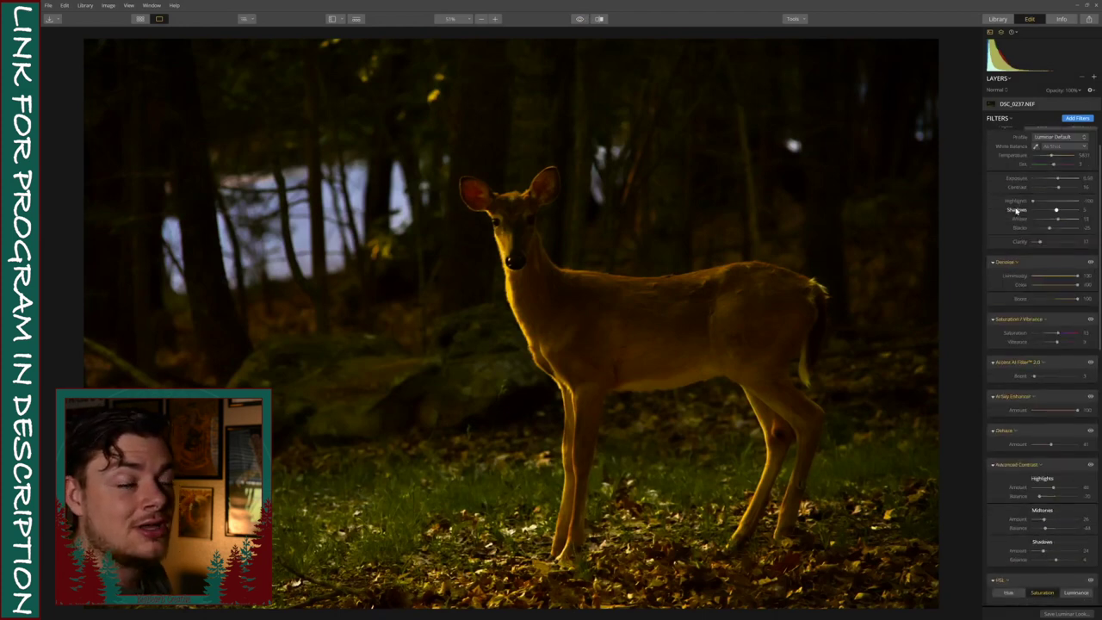
{"action": "scroll", "coordinate": [1017, 209], "scroll_direction": "up", "scroll_amount": 2}
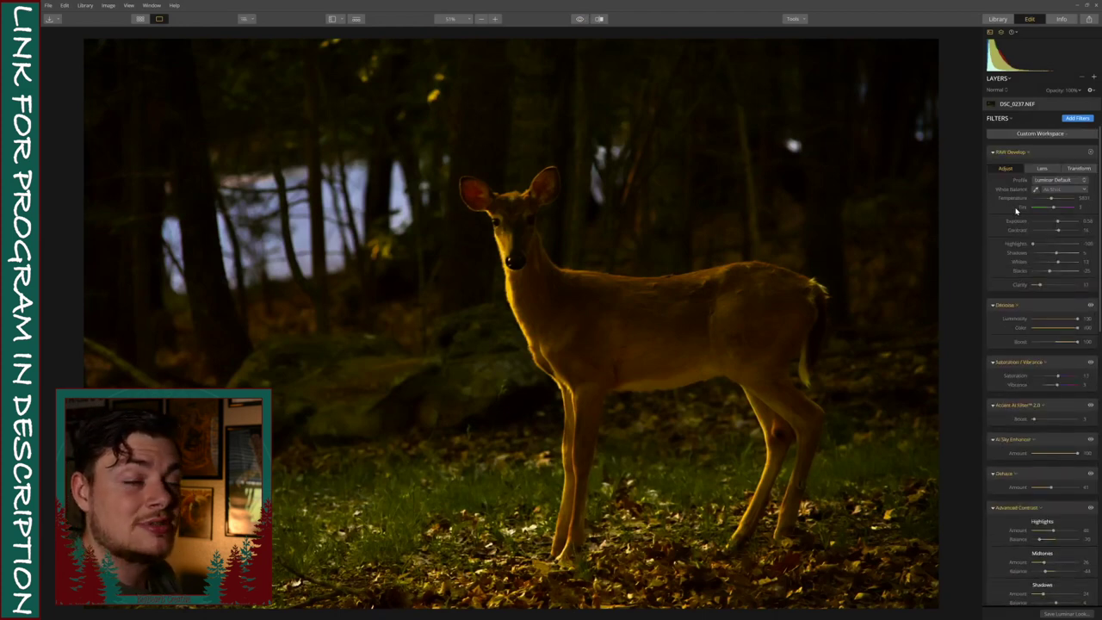